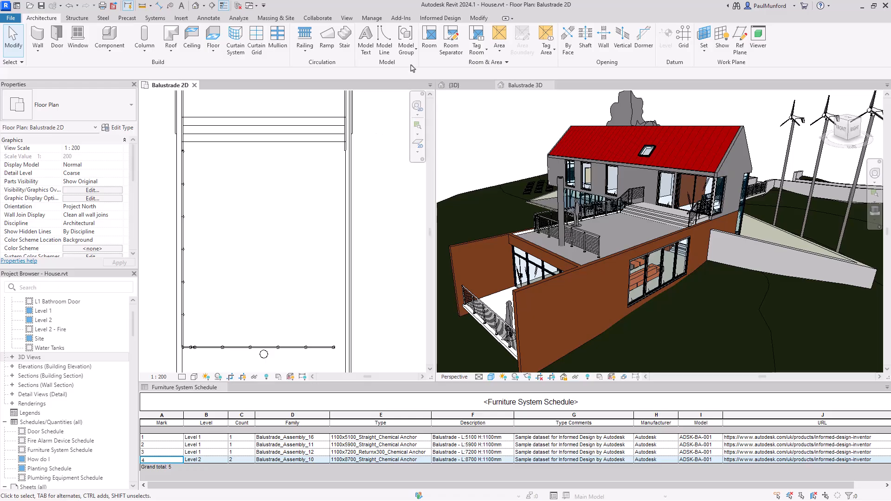
Open the Balustrade_Assembly product from the Furniture Systems folder of the 01 Content Catalog in the House project for customizing.
click(429, 18)
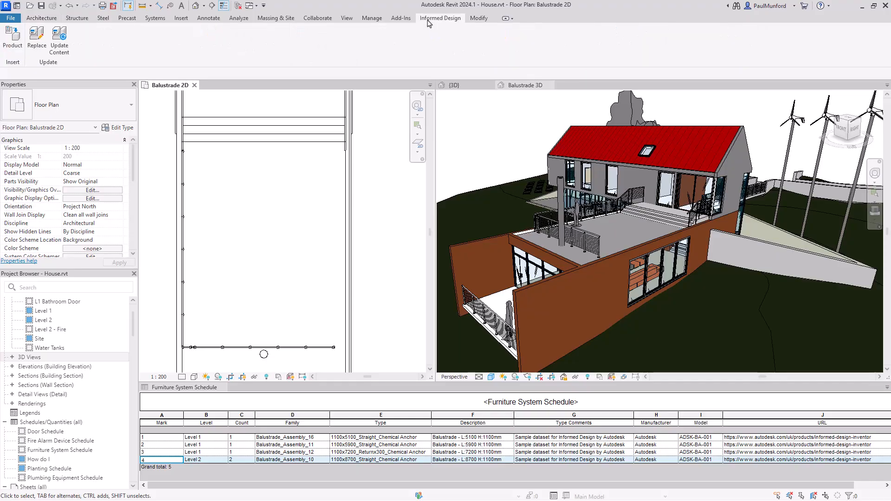
click(13, 44)
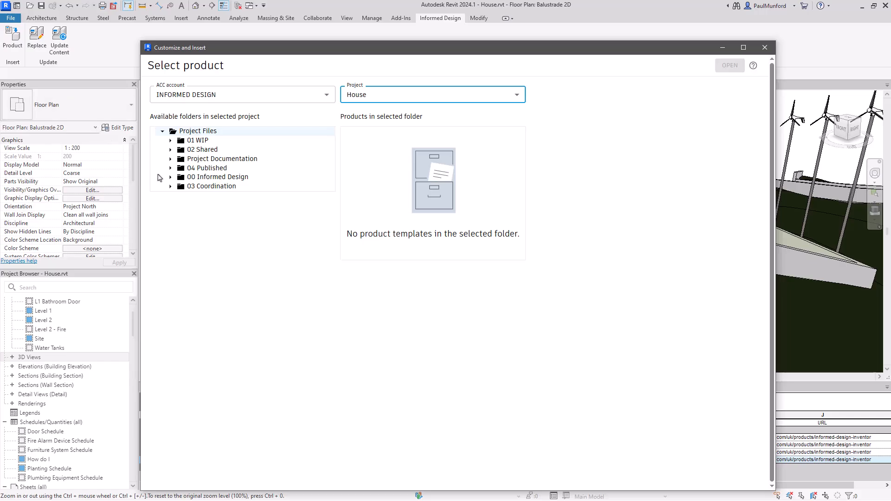
click(169, 178)
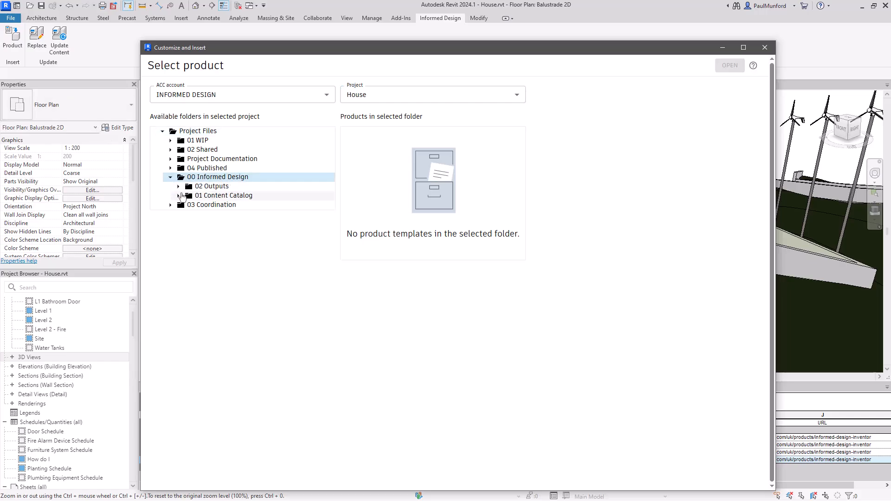
click(178, 195)
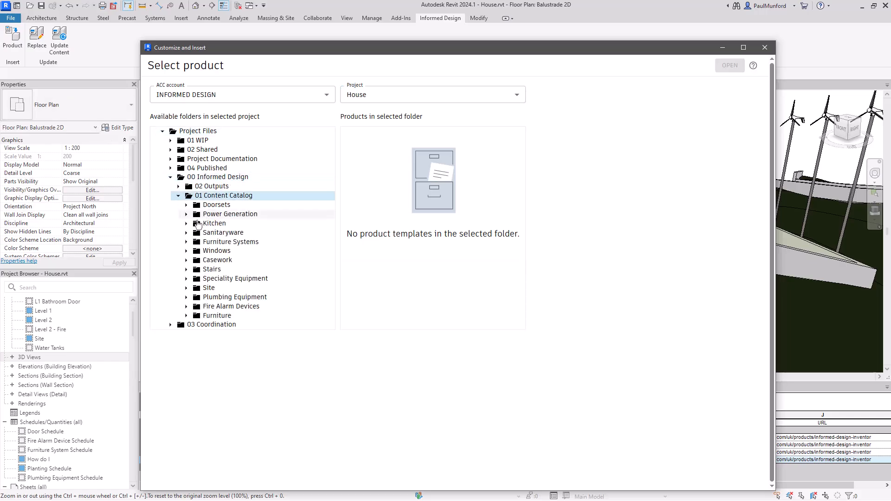
click(212, 243)
click(395, 144)
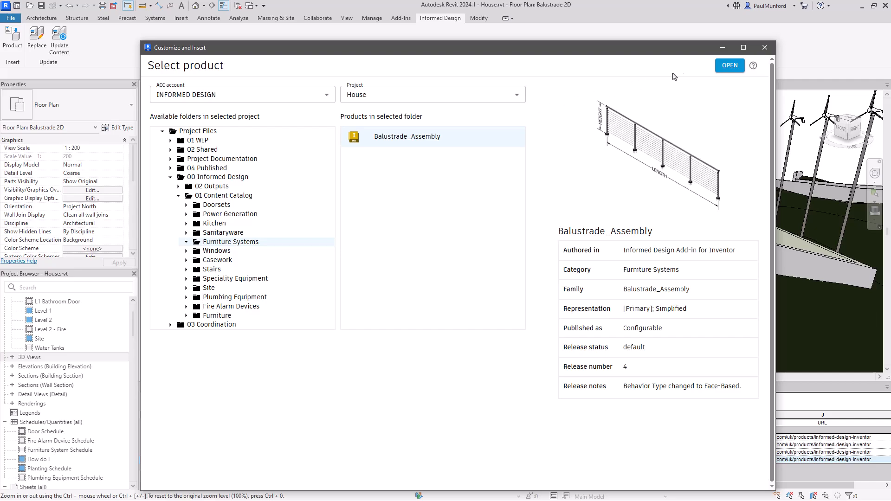
click(715, 65)
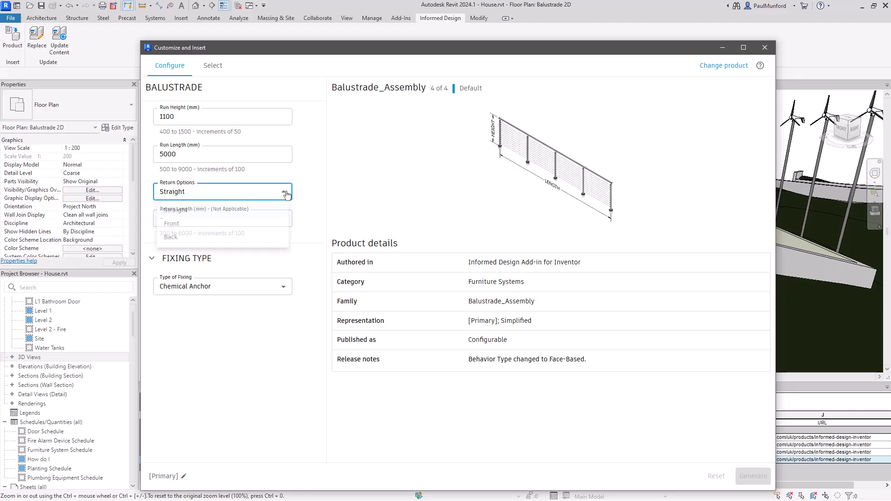
Set the balustrade's return option to Front and keep Chemical Anchor as the type of fixing.
click(281, 224)
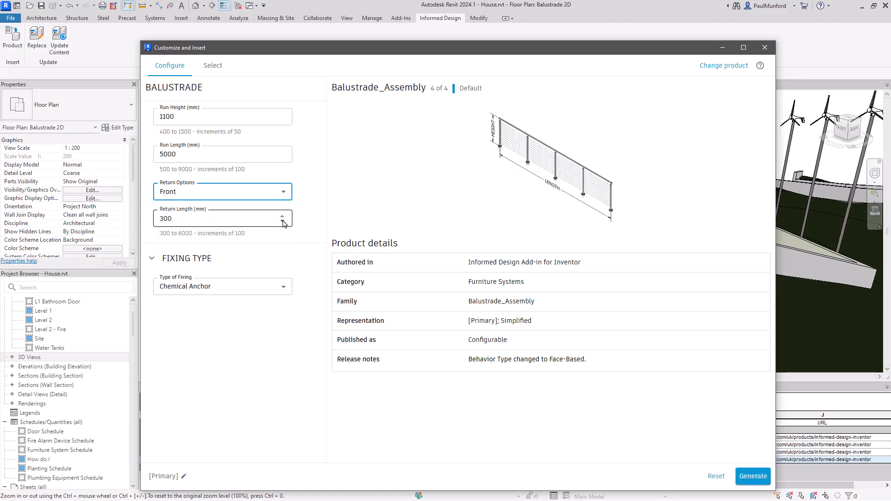
click(283, 192)
click(282, 211)
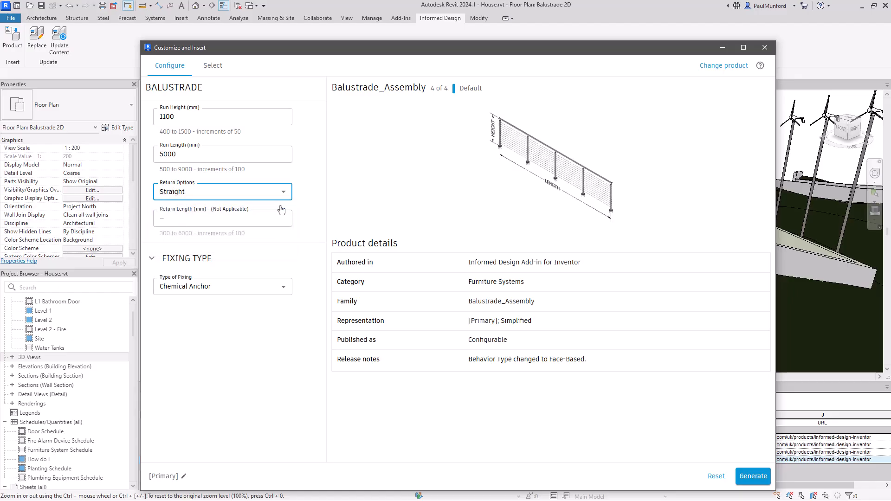
click(284, 192)
click(279, 223)
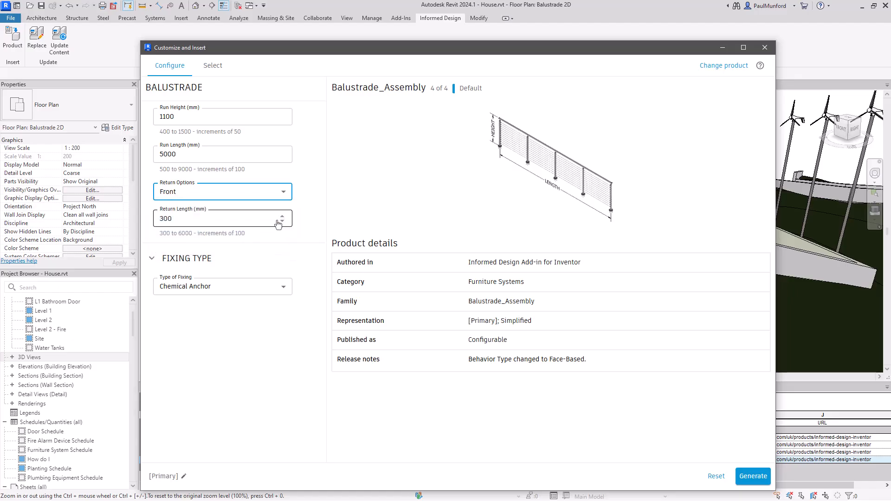
click(276, 287)
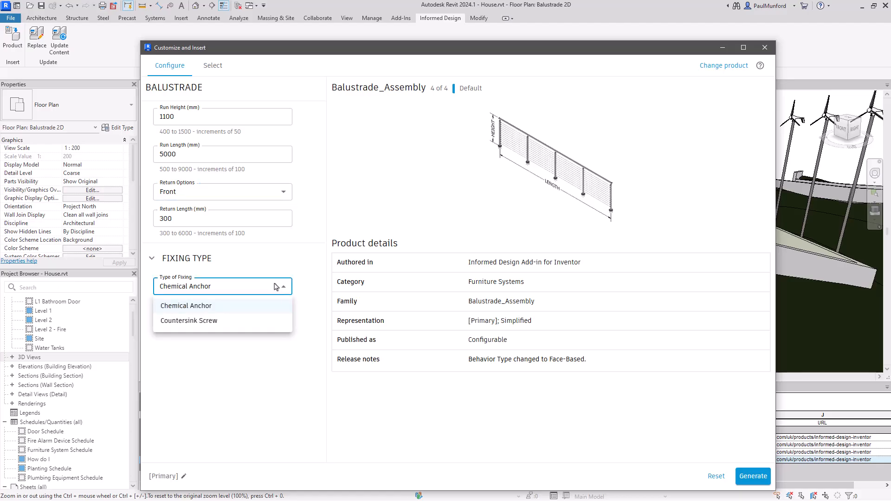
click(268, 347)
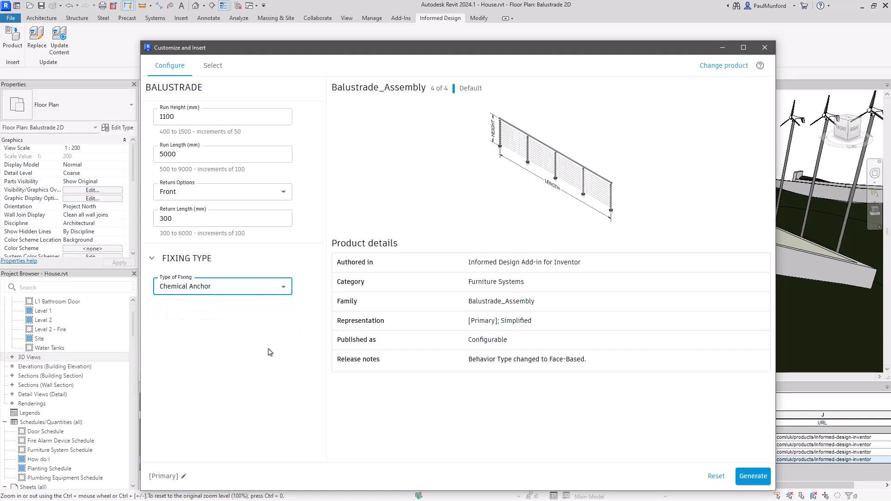
Set the balustrade's representation to Simplified and generate the new variant.
click(184, 477)
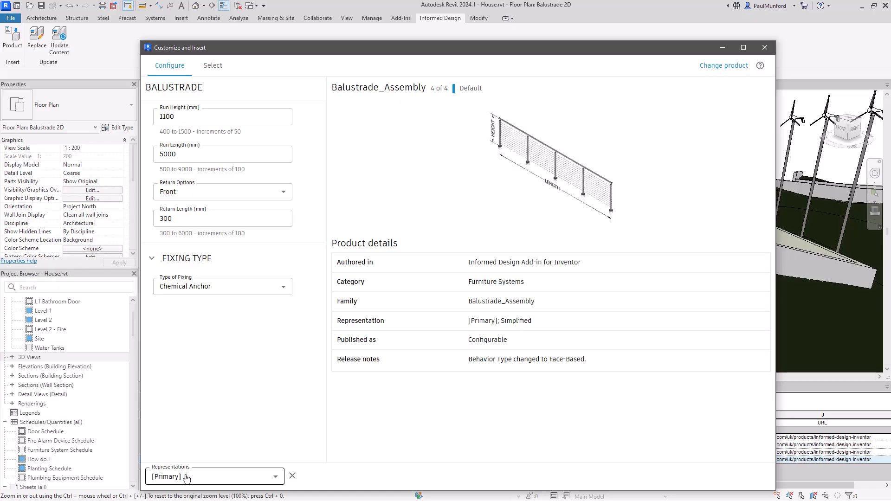
click(186, 478)
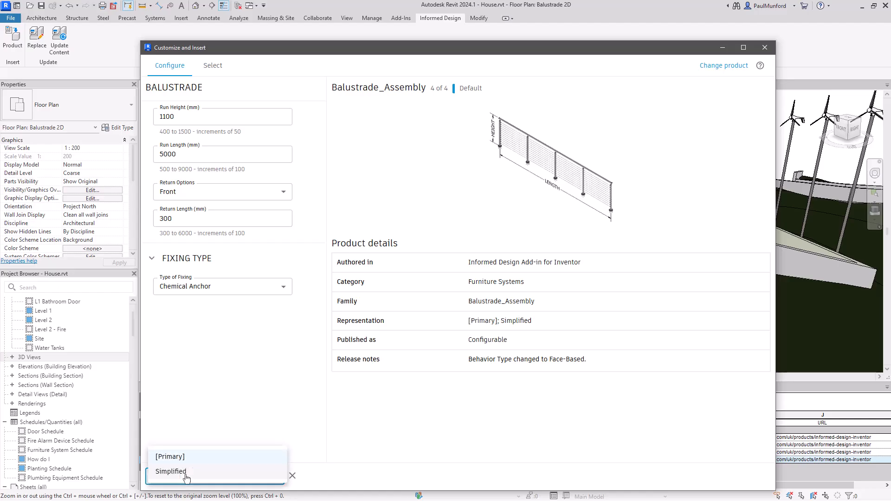
click(186, 473)
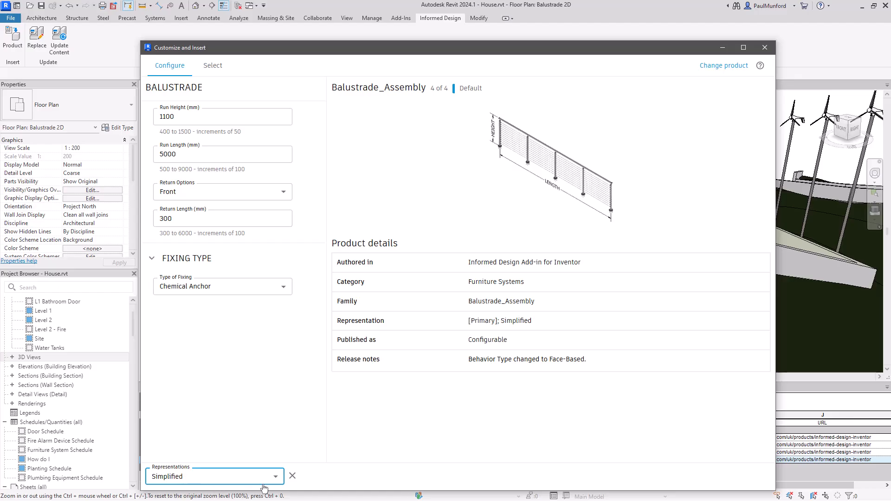
click(293, 477)
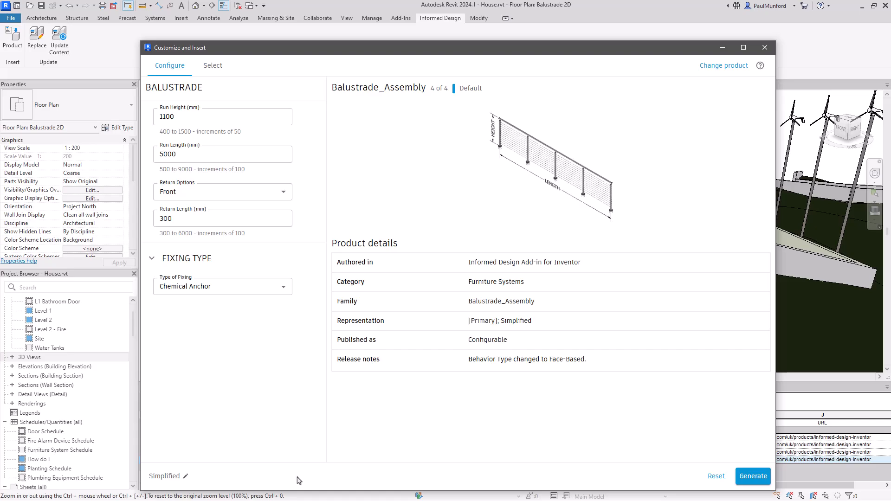
click(742, 482)
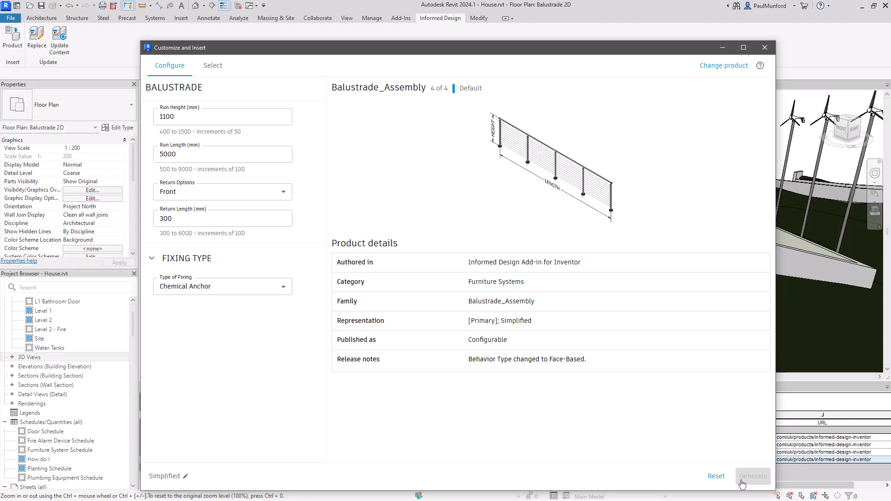
Insert the existing 1100 x 7200 mm Front-return variant, rotated to run vertically, along the terrace's open right-hand edge in the Balustrade 2D plan.
click(217, 69)
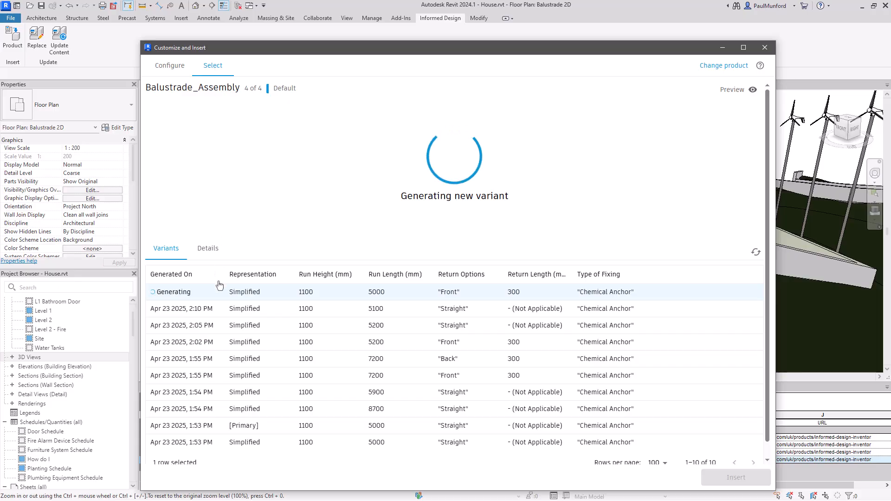
click(218, 381)
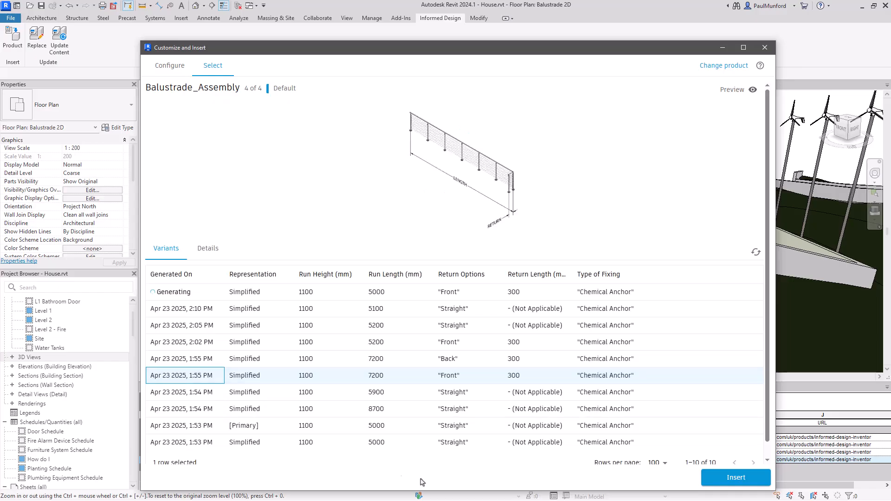
click(710, 481)
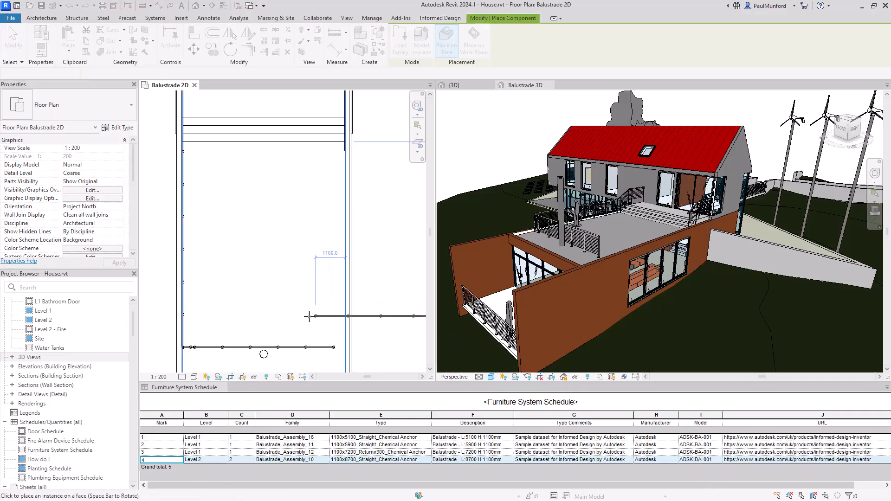
key(space)
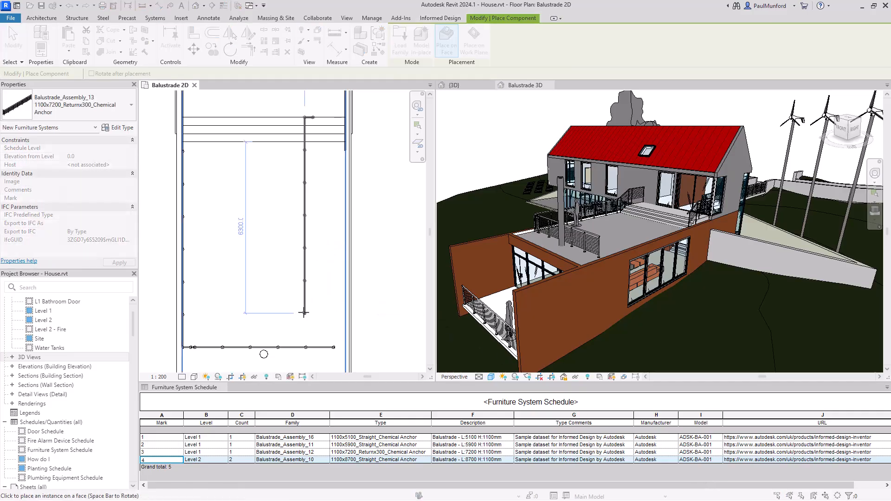
click(344, 151)
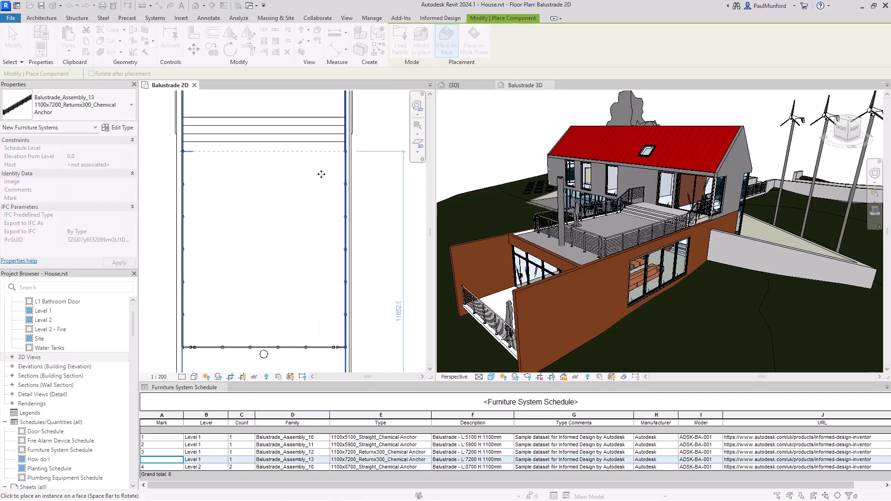
key(Escape)
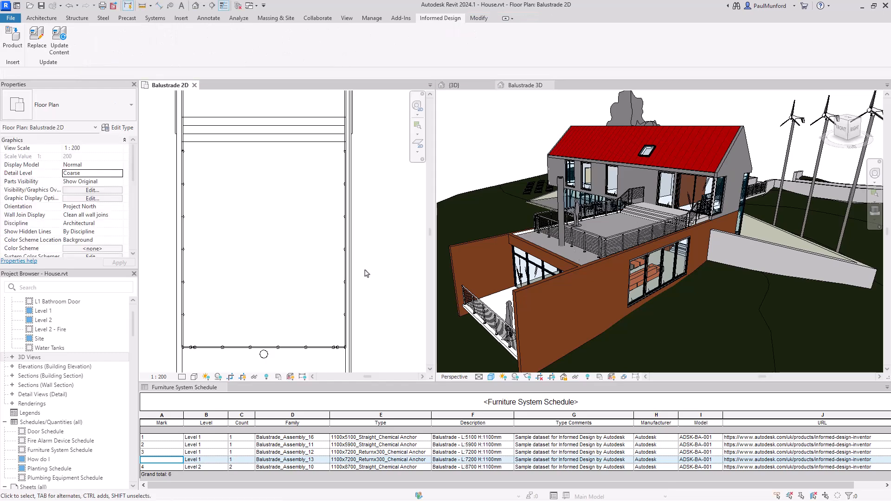
Examine the type properties of the newly placed balustrade, including its identity, general and data parameters.
click(340, 343)
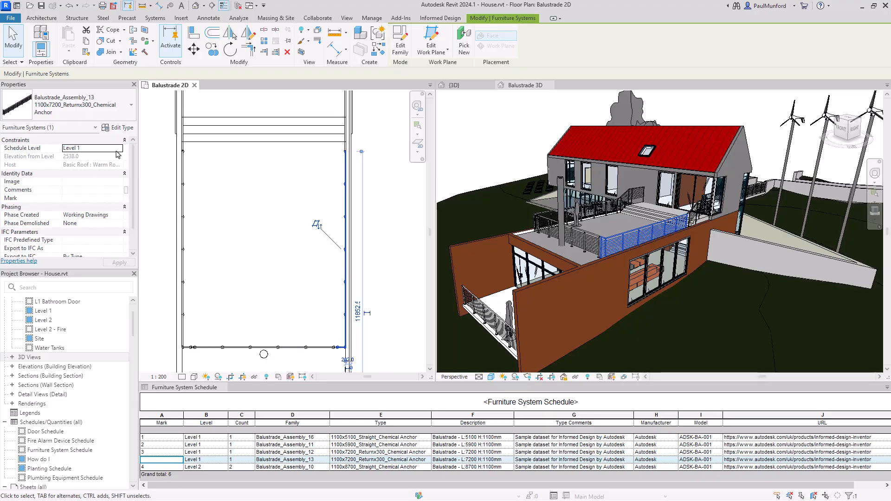
click(117, 130)
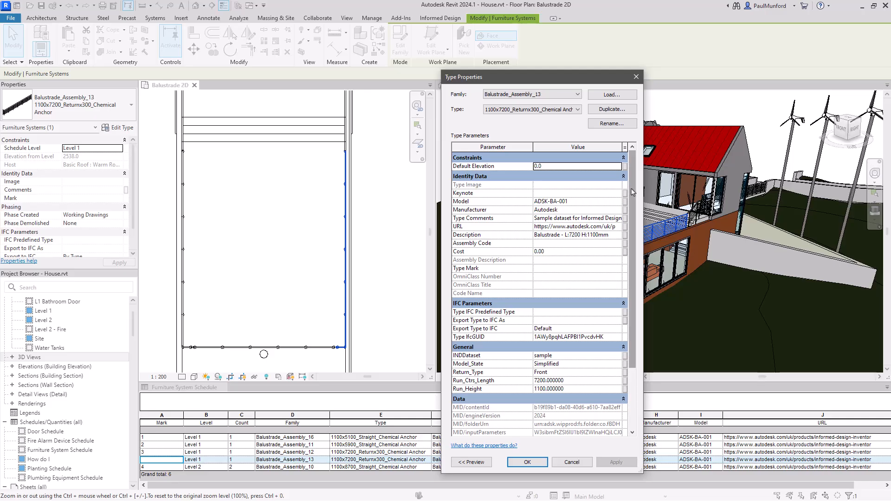
scroll(592, 301, down, 3)
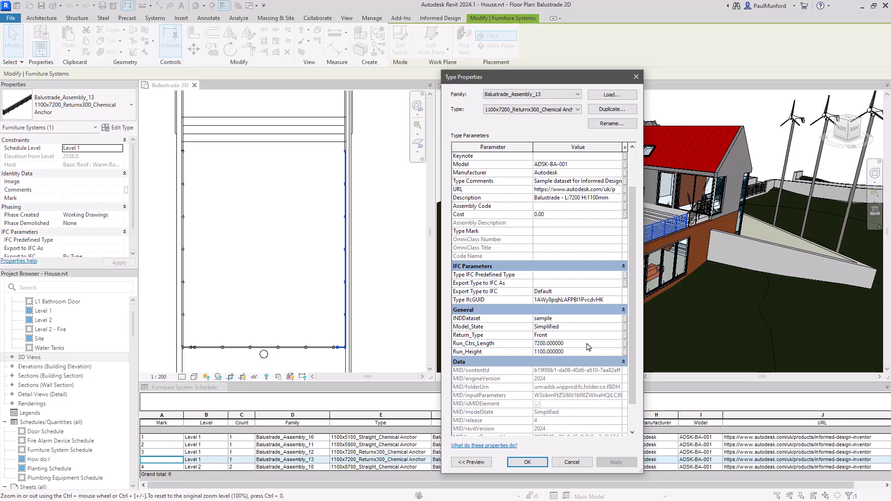
click(635, 77)
click(395, 148)
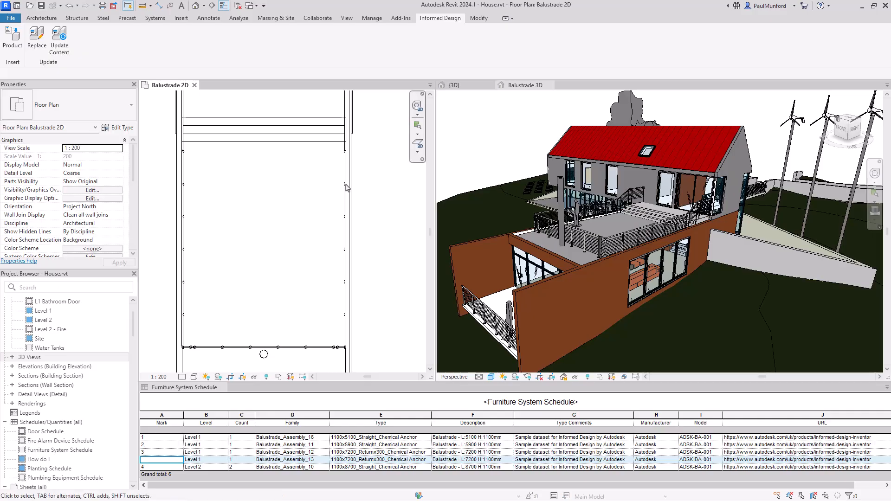
Publish the latest version of the House cloud model from the project's Architecture folder in Autodesk Docs.
click(17, 6)
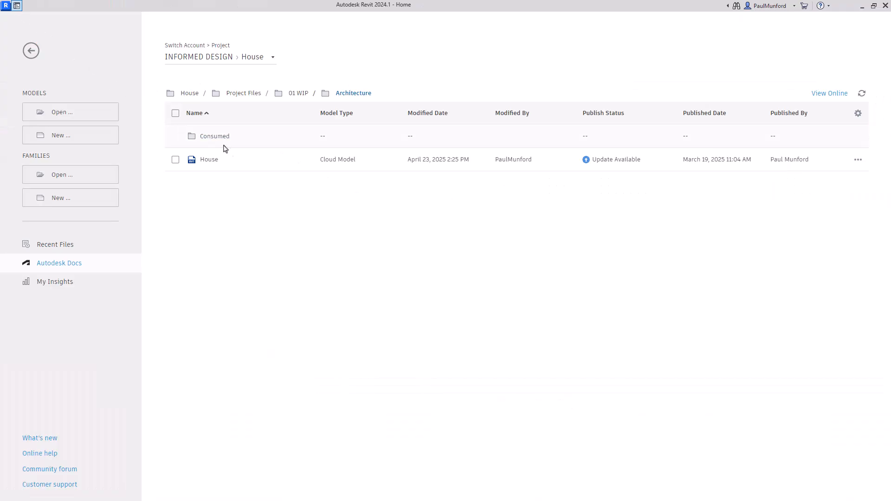
right_click(250, 159)
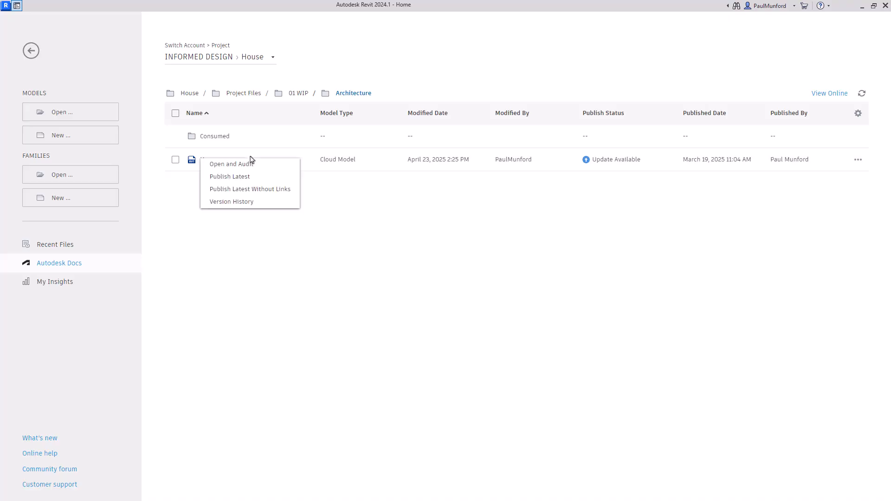
click(257, 180)
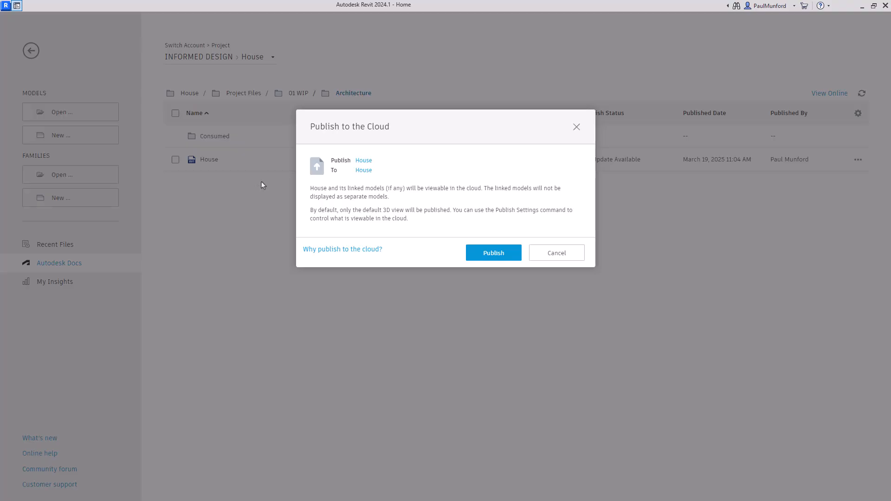
click(474, 260)
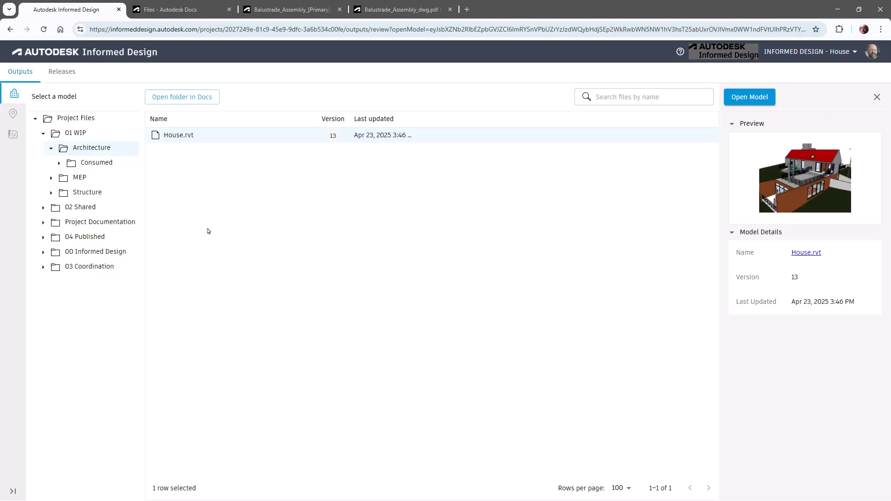
Open the House.rvt model for output review and select all of its Balustrade_Assembly instances.
click(181, 142)
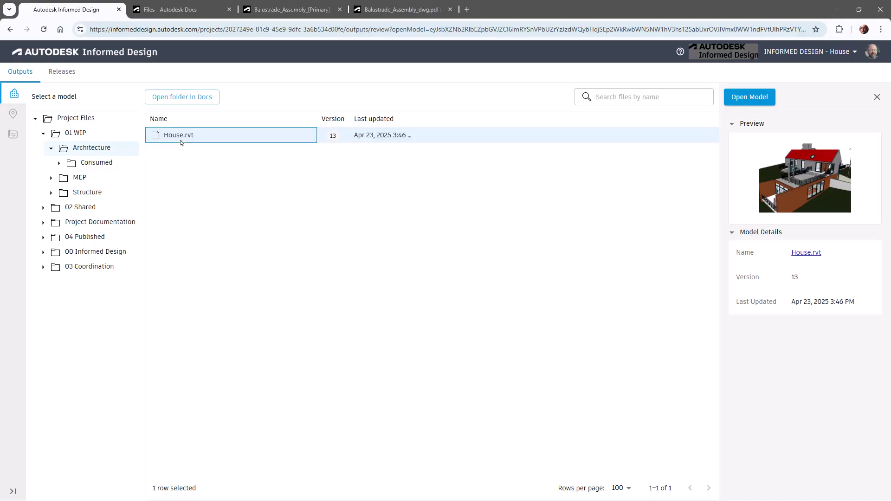
click(727, 101)
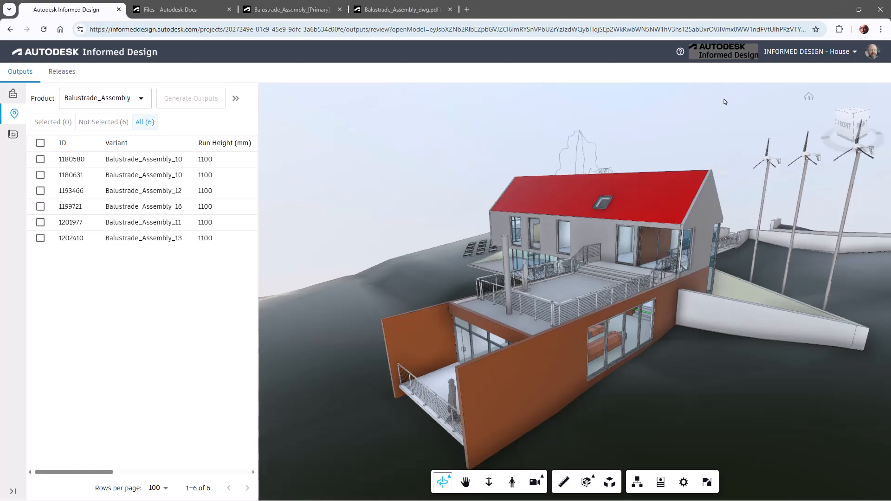
click(40, 161)
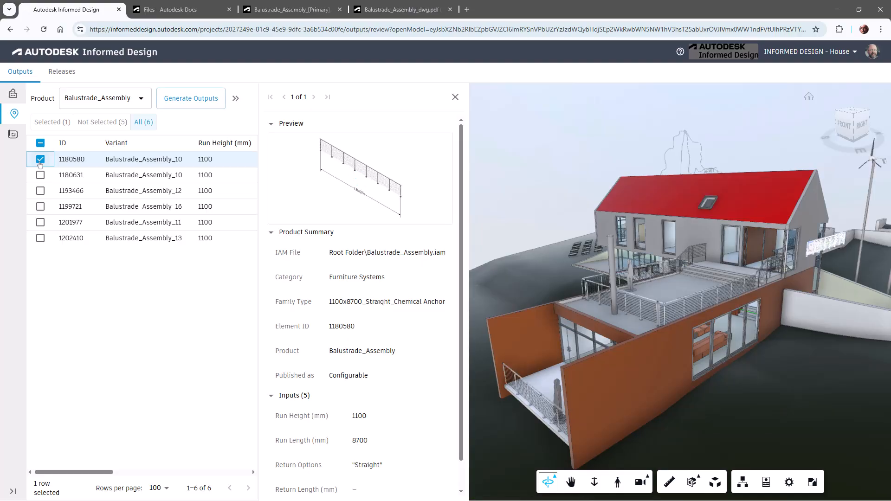
click(40, 176)
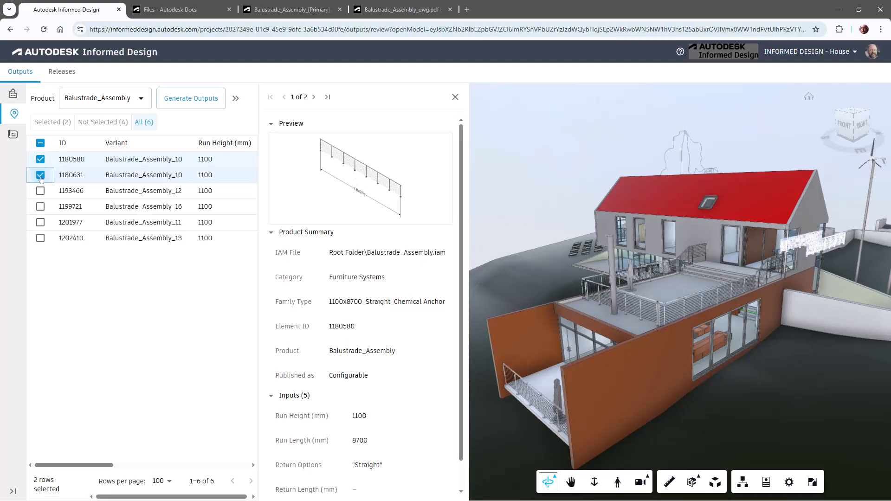
click(40, 191)
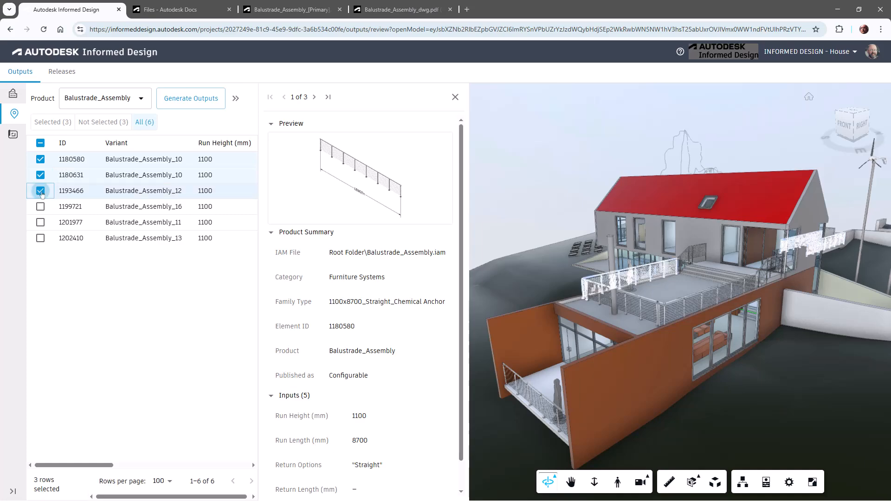
click(40, 143)
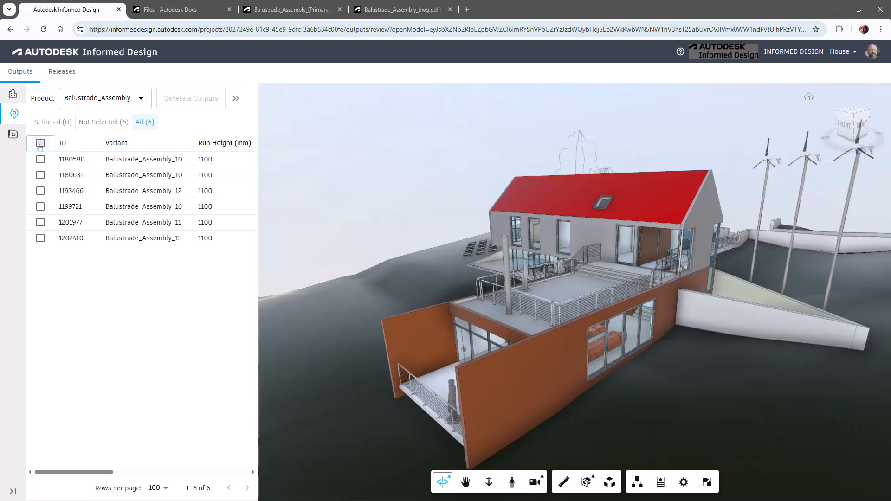
click(40, 143)
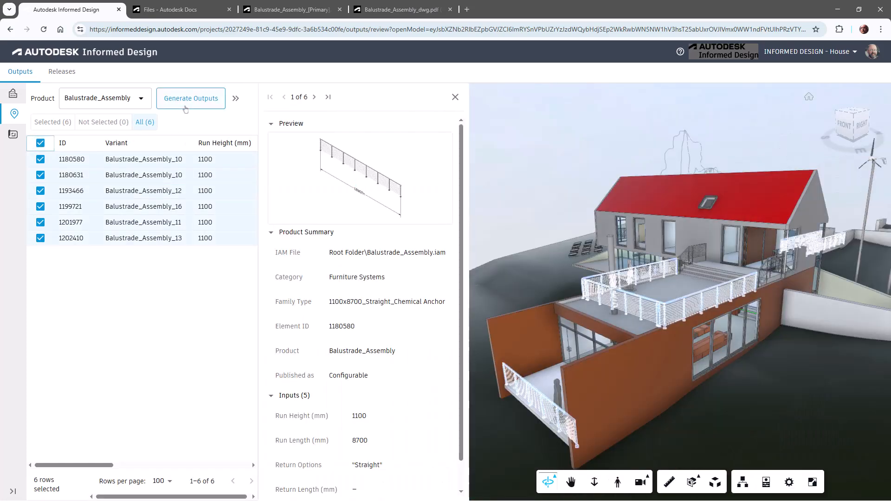
Start generating outputs with the Balustrade_Assembly PDF drawing and the [Primary] instance-level and aggregated CSV bills of materials.
click(185, 111)
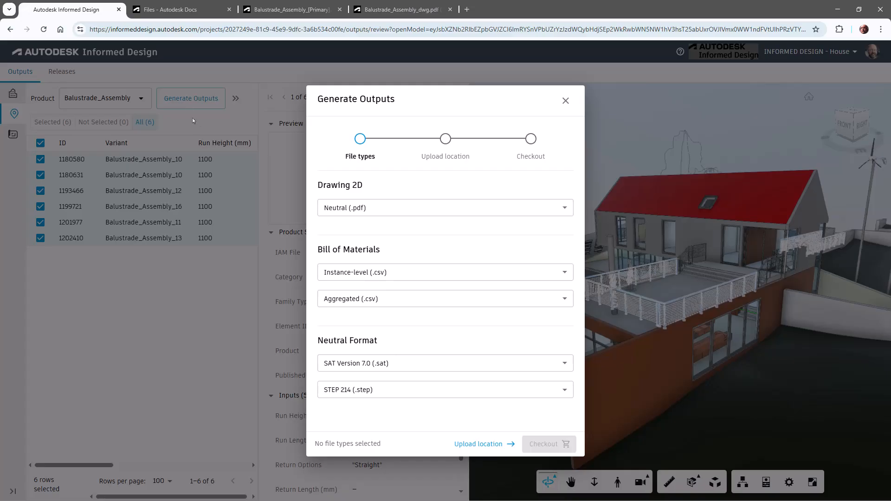
click(364, 212)
click(345, 234)
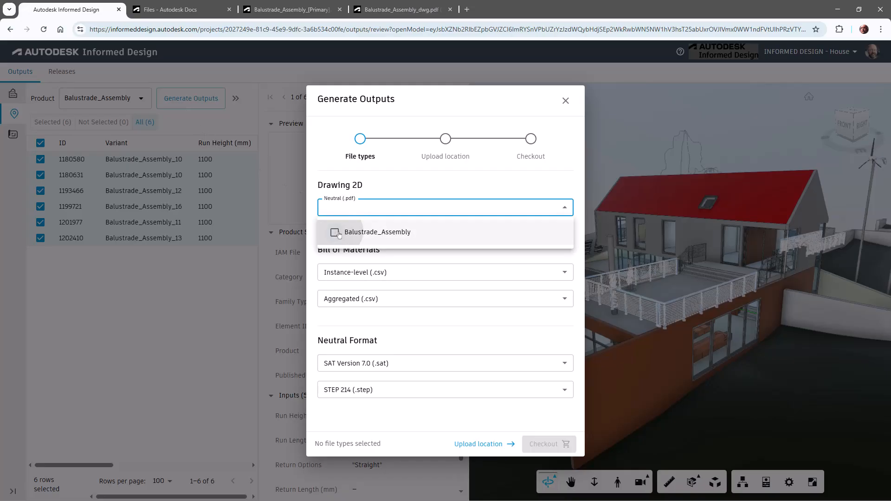
click(315, 254)
click(343, 280)
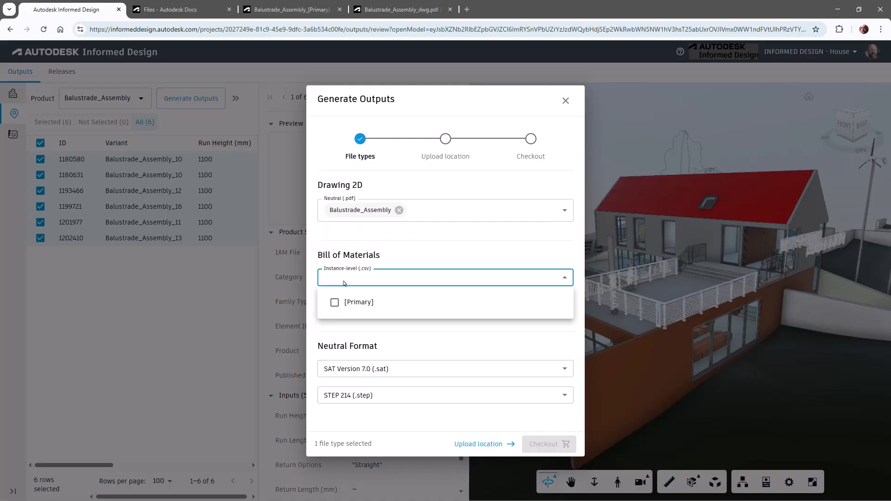
click(338, 307)
click(313, 334)
click(336, 312)
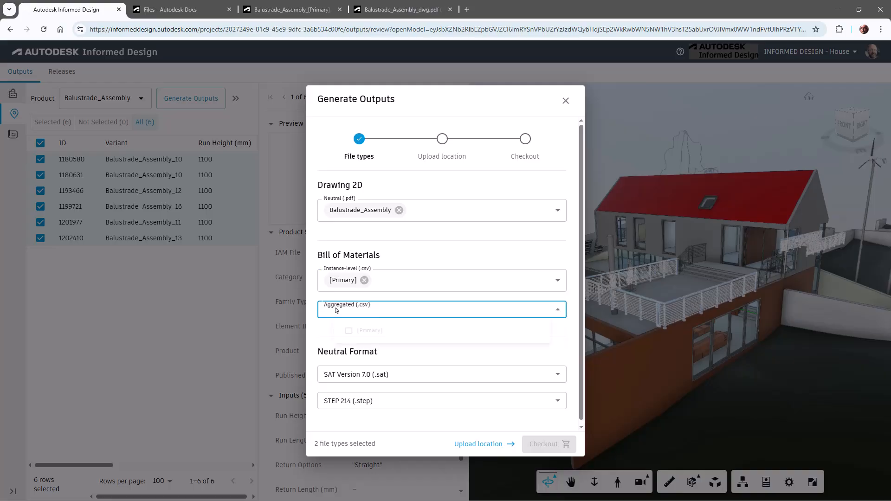
click(335, 333)
click(312, 345)
scroll(581, 348, down, 1)
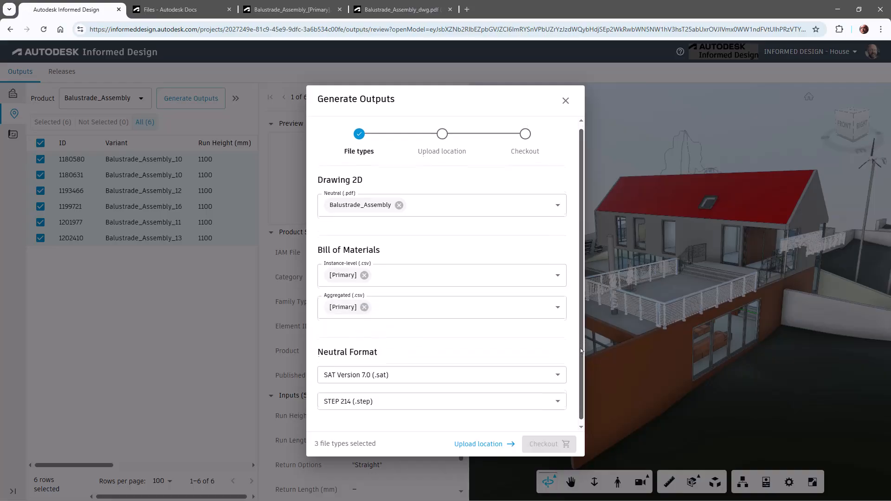
Set the upload location to Project Files > 00 Informed Design > 02 Outputs > Balustrade_Assembly and submit the output request.
click(492, 445)
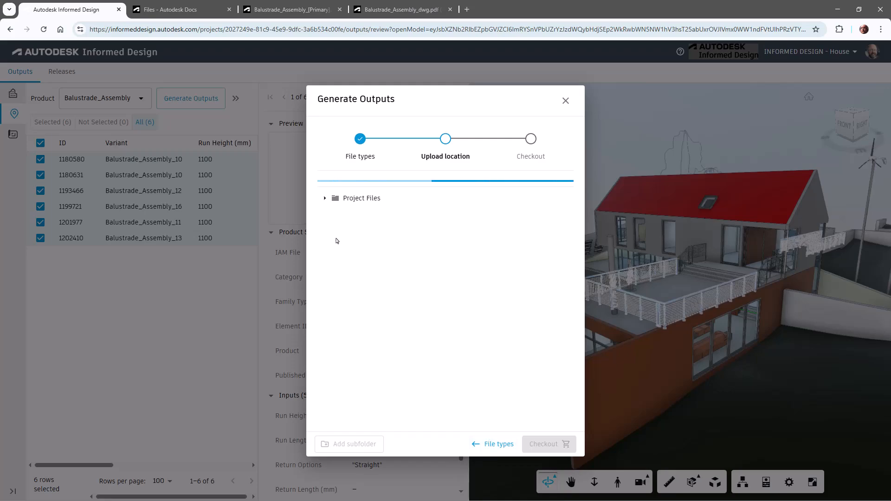
click(324, 200)
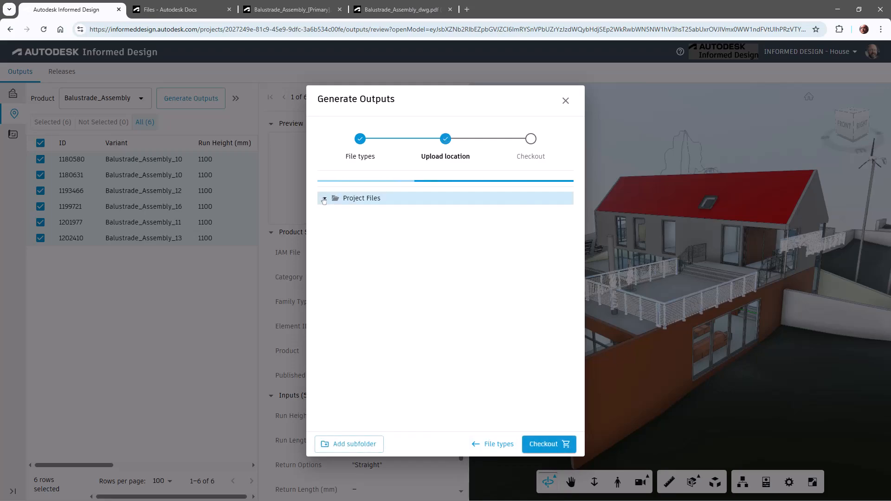
click(332, 221)
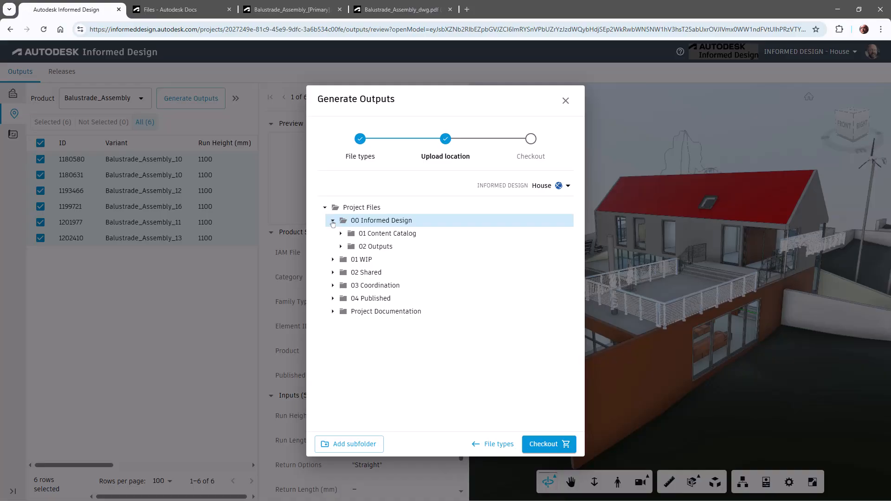
click(352, 249)
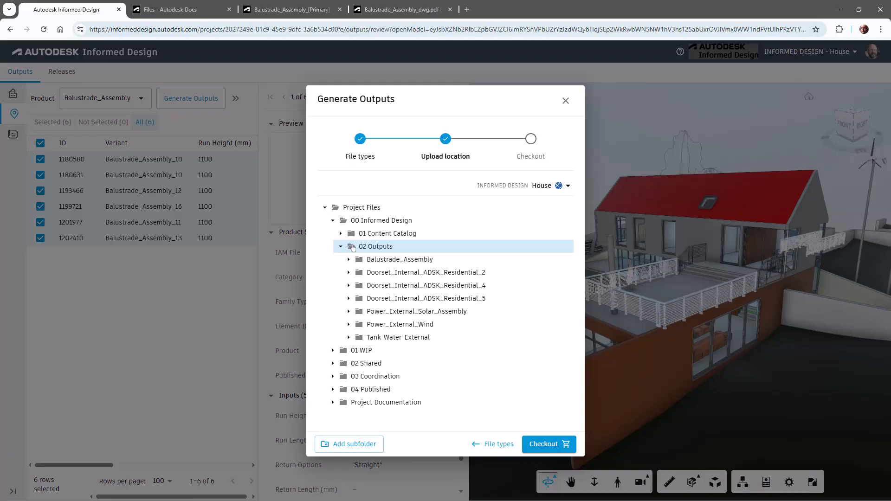
click(357, 260)
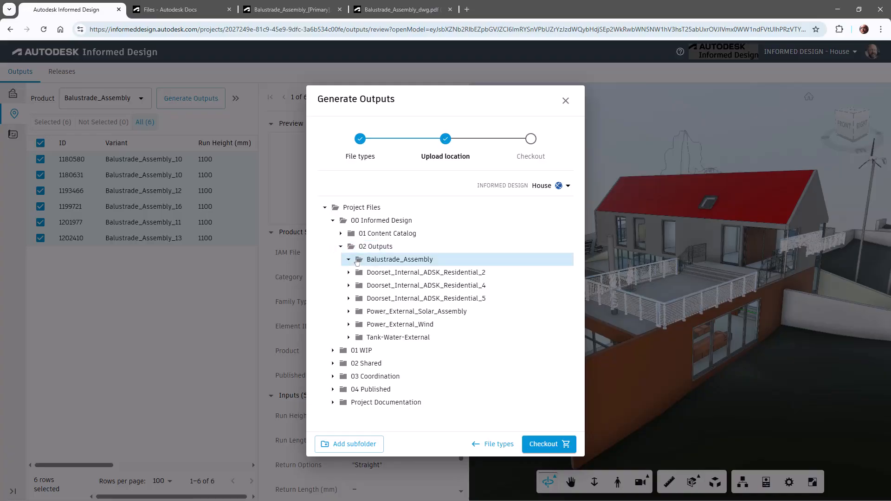
click(527, 445)
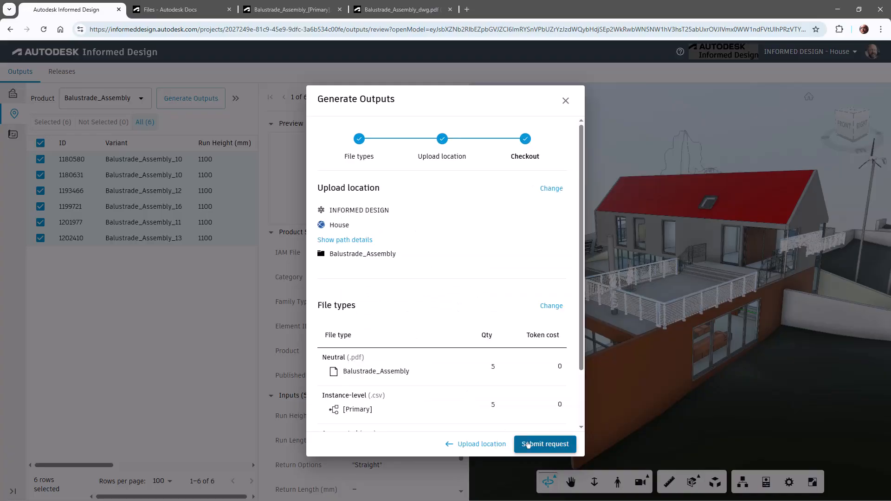
drag(579, 330, 581, 394)
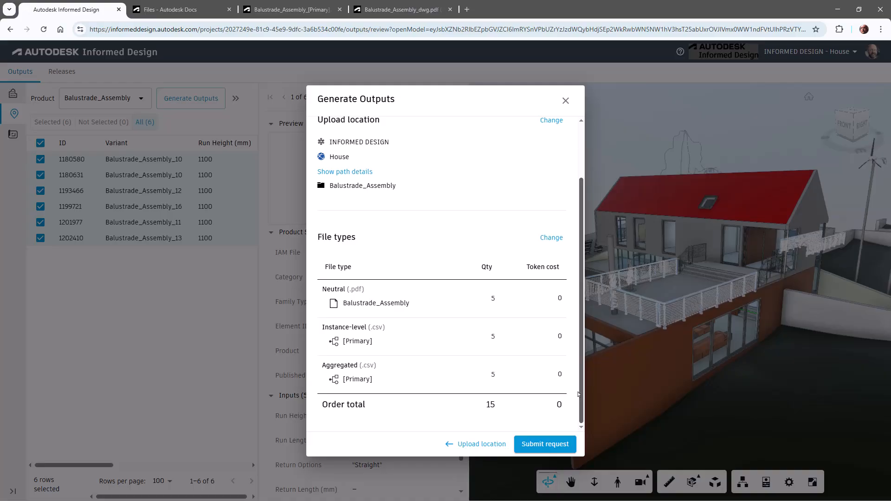
click(555, 446)
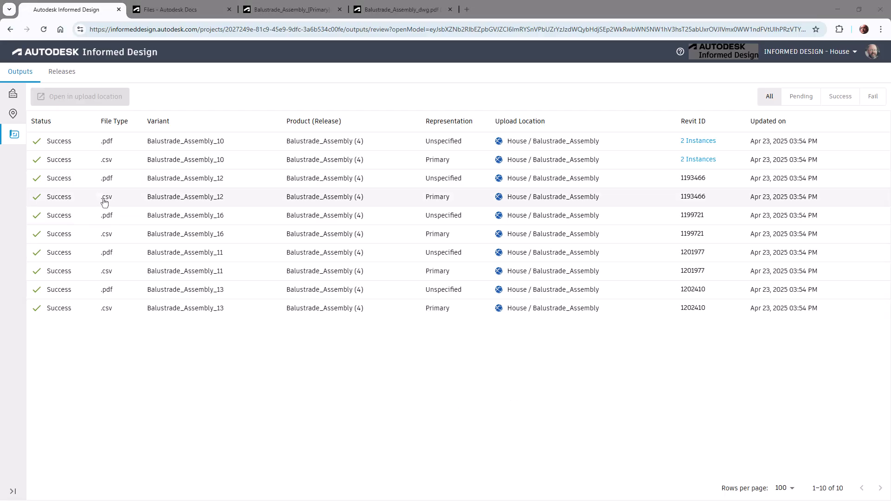
Review the generated outputs in Autodesk Docs, including the Balustrade_Assembly_[Primary].BOM.csv file and the Balustrade_Assembly_dwg.pdf drawing.
click(64, 146)
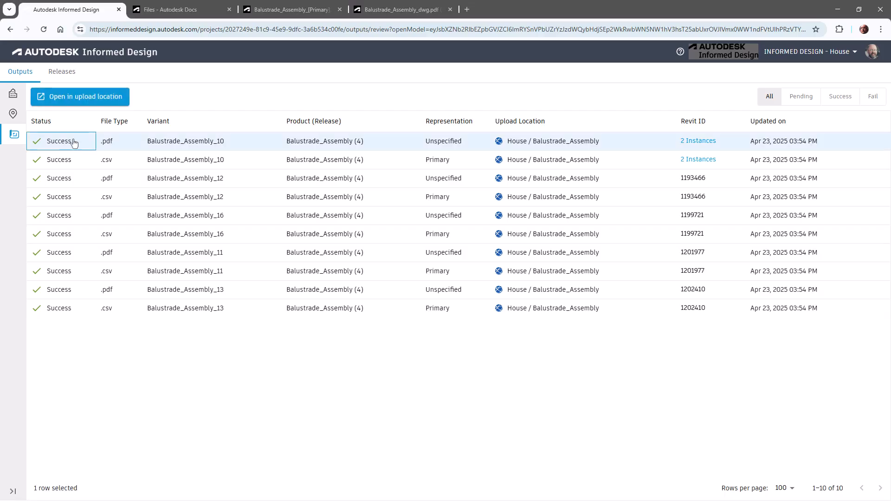
click(160, 13)
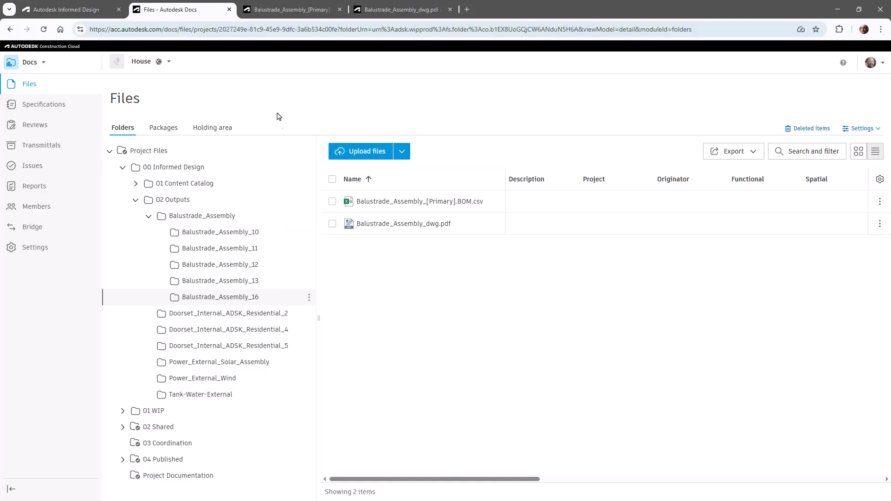
click(277, 11)
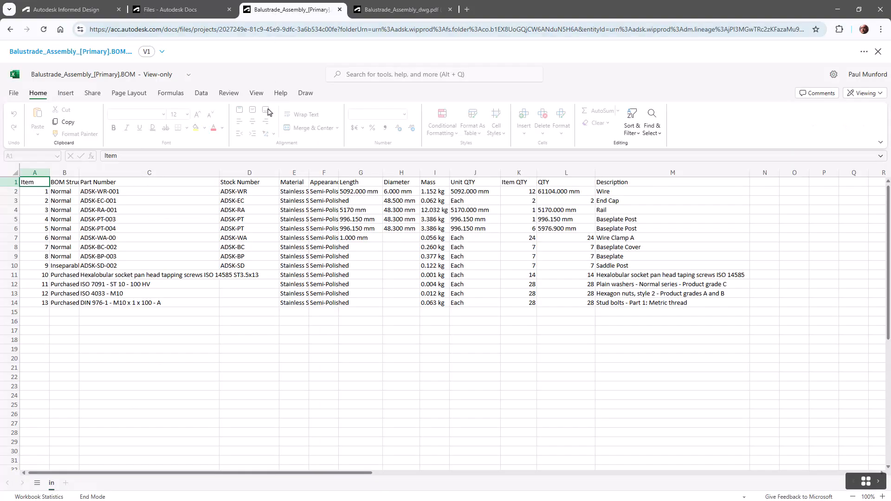
click(373, 11)
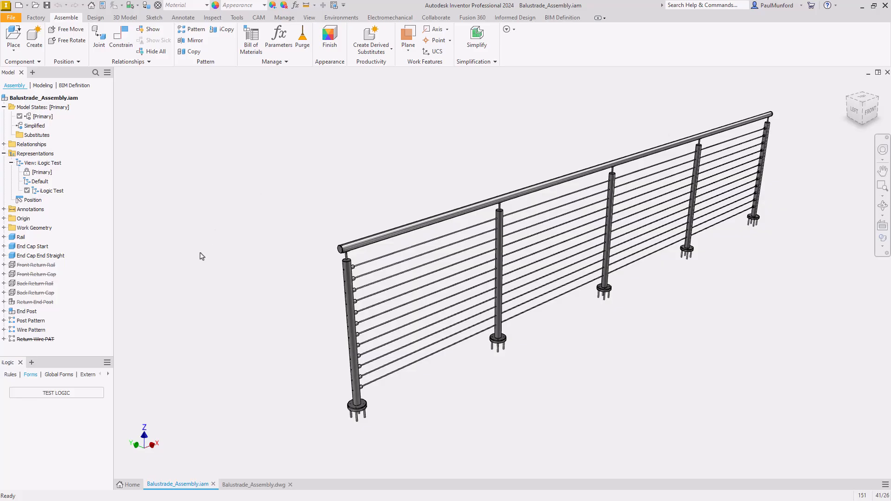
Configure the Inventor balustrade through the TEST LOGIC form with length 3865 mm, height 993 mm, Front return and Countersink Screw fixing.
click(78, 394)
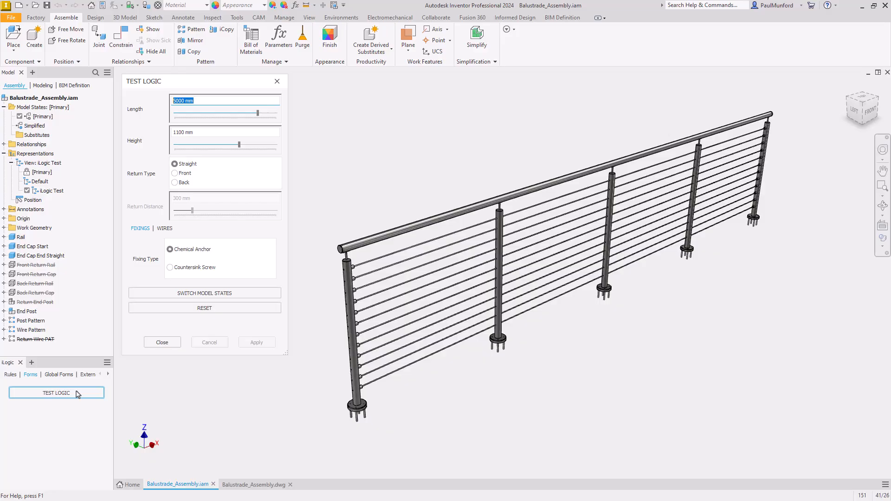
drag(256, 115, 229, 149)
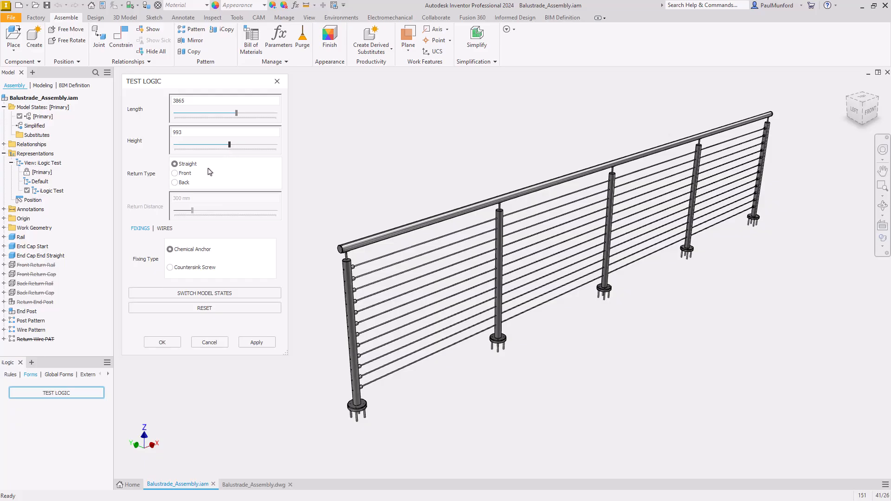
click(187, 176)
click(198, 269)
click(249, 344)
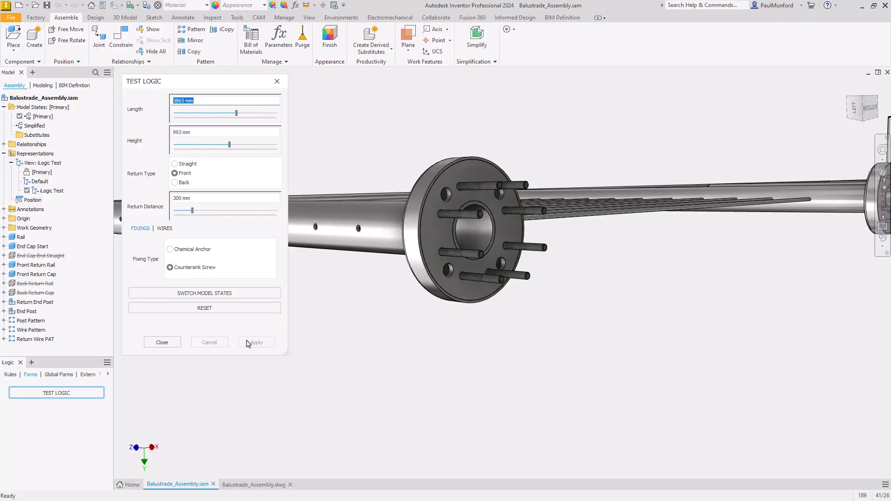
Switch the balustrade's model state to Simplified, reset the configuration through the test form, and close the form.
click(250, 297)
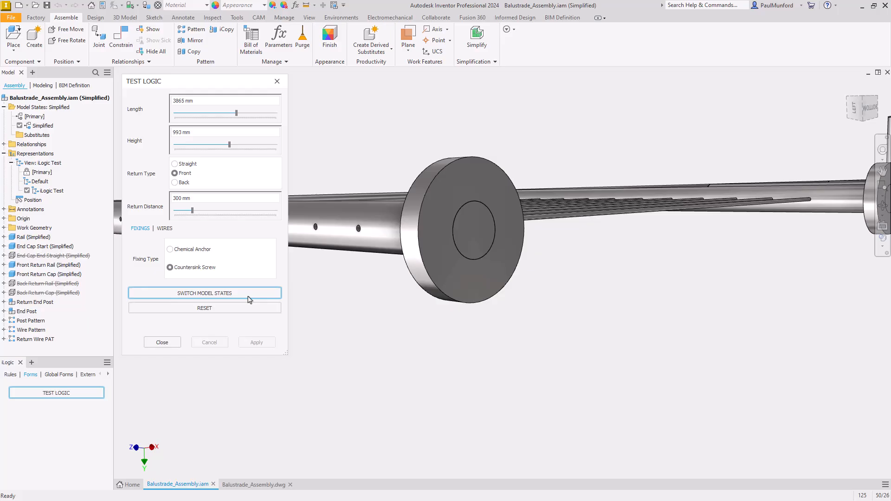
click(249, 308)
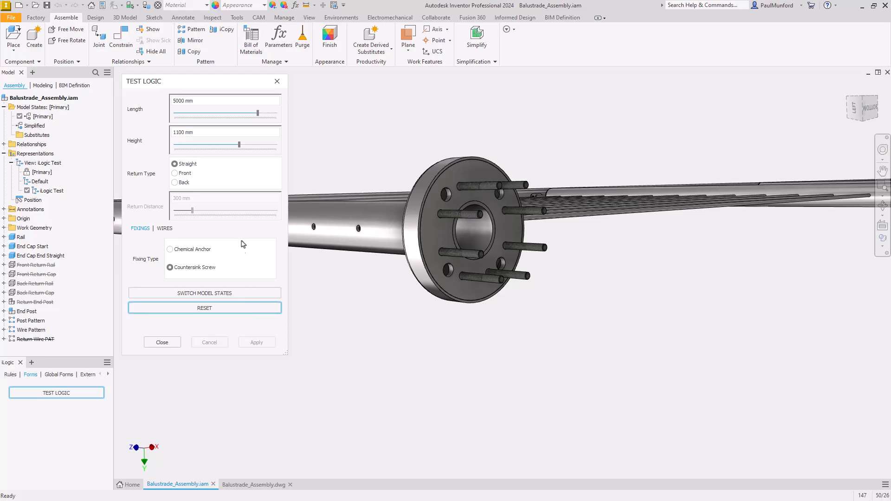
click(277, 81)
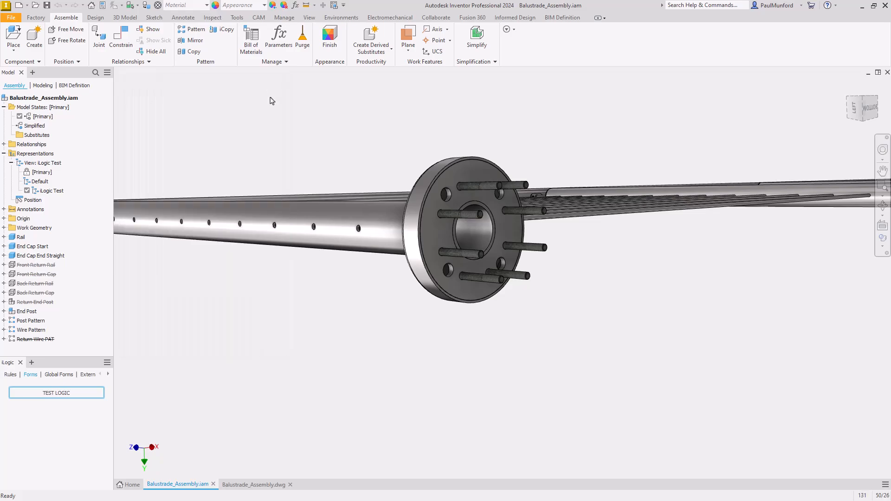
key(F6)
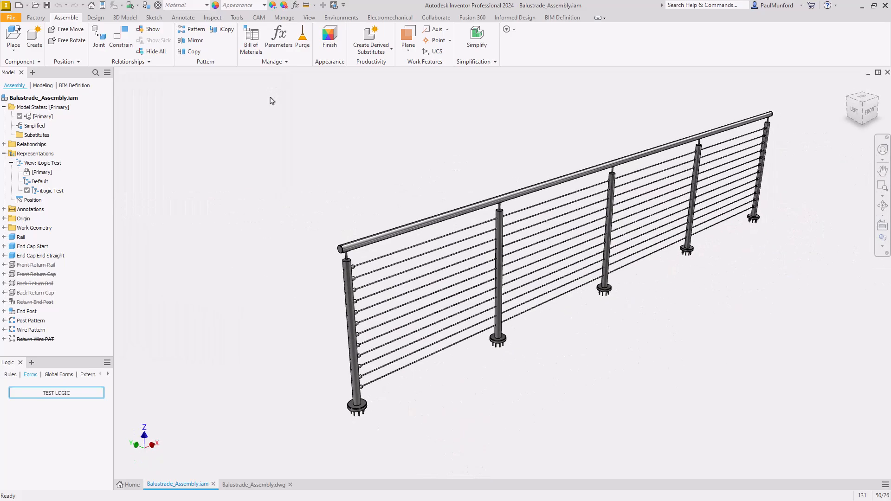
Examine the assembly's parts-only bill of materials and the Balustrade_Assembly.dwg drawing, and return to the assembly.
click(256, 48)
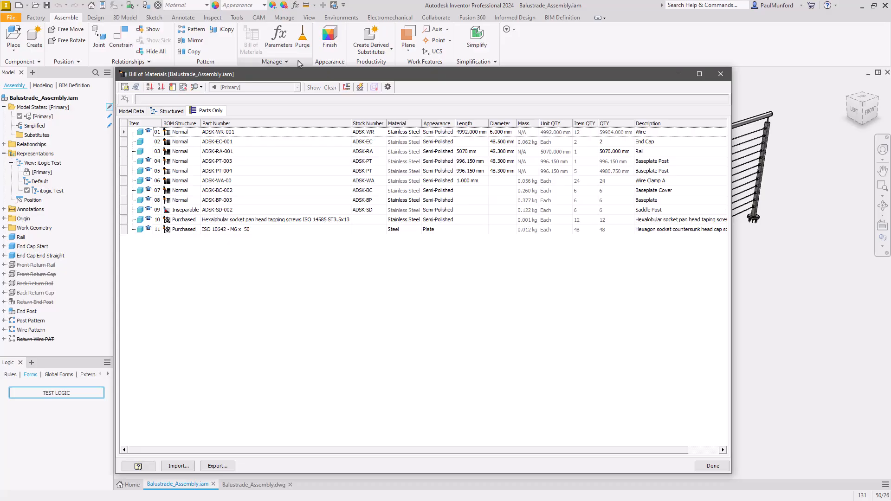
click(720, 75)
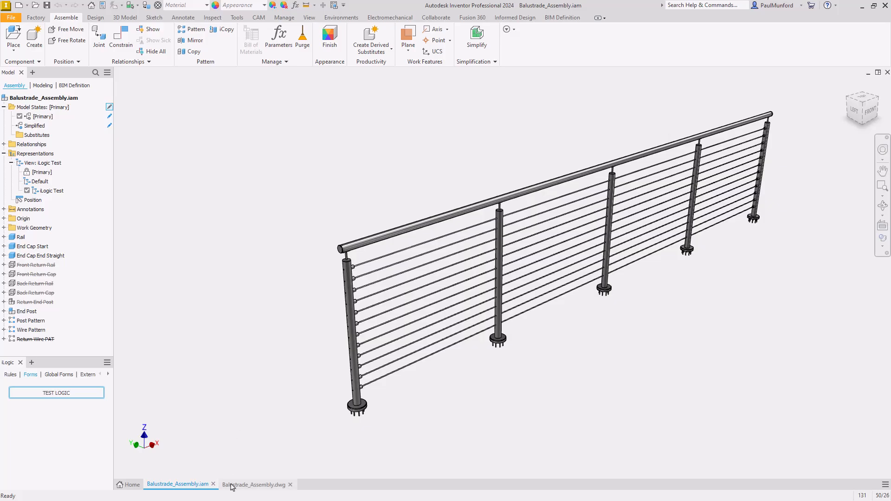
click(232, 485)
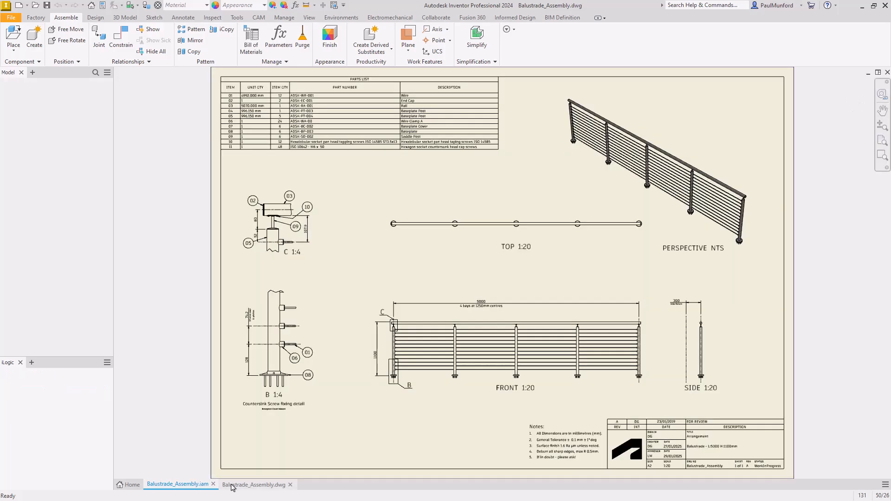
click(199, 485)
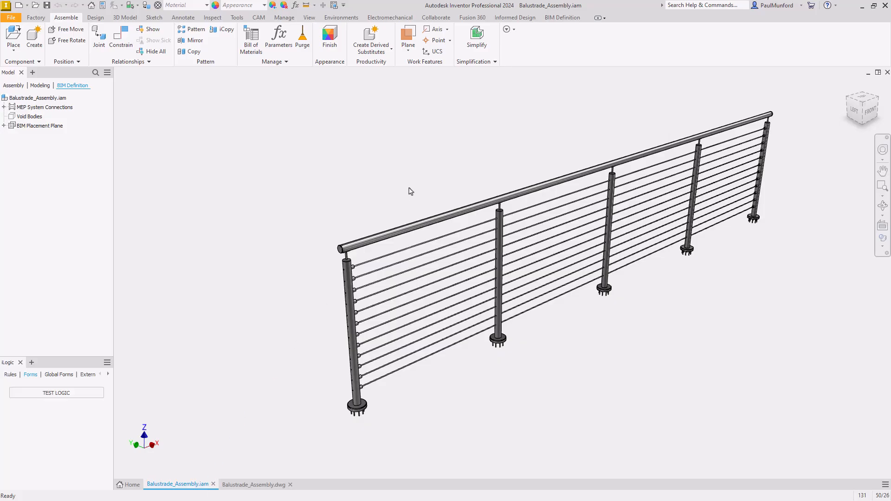
Examine the balustrade assembly's BIM properties, including the behavior type options and the mapped family parameters.
click(556, 16)
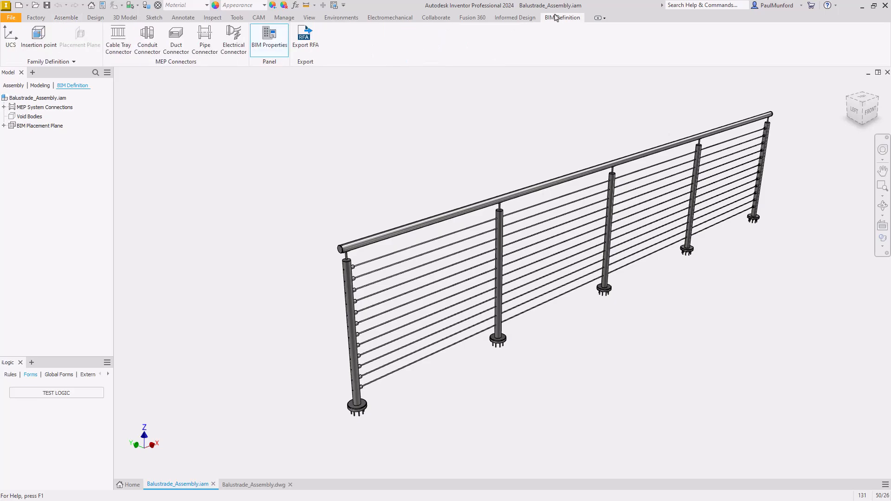
click(273, 56)
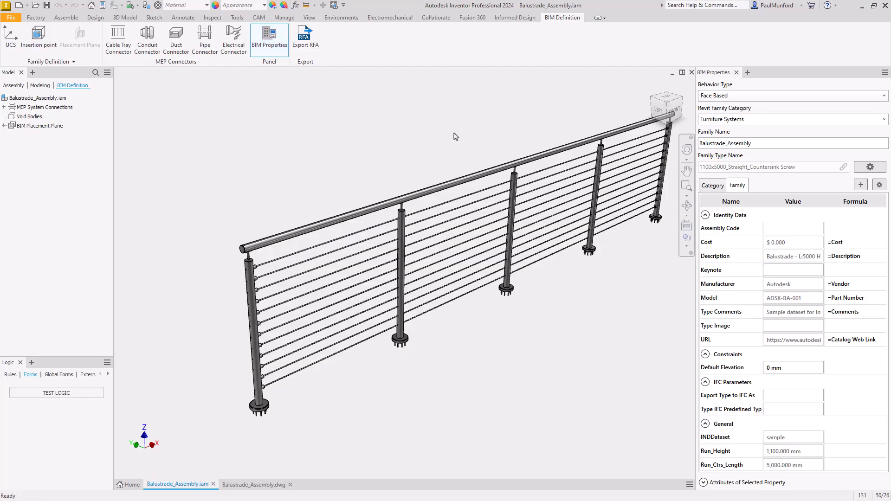
click(726, 98)
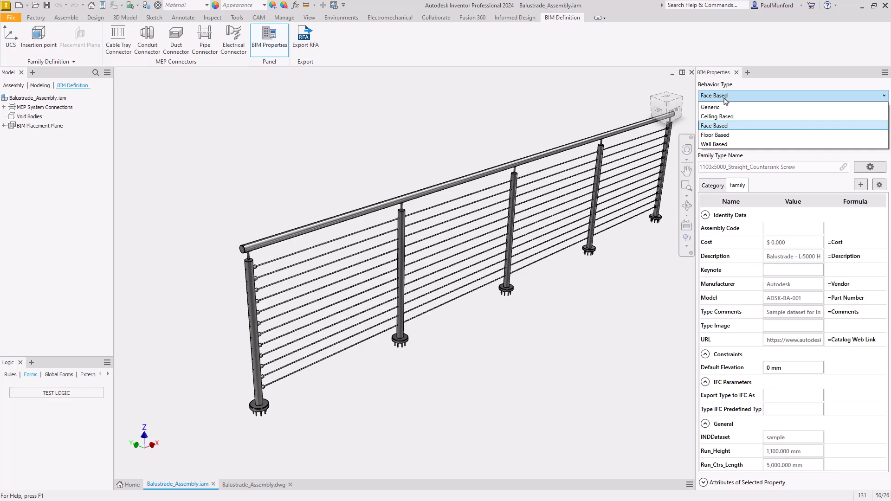
click(751, 95)
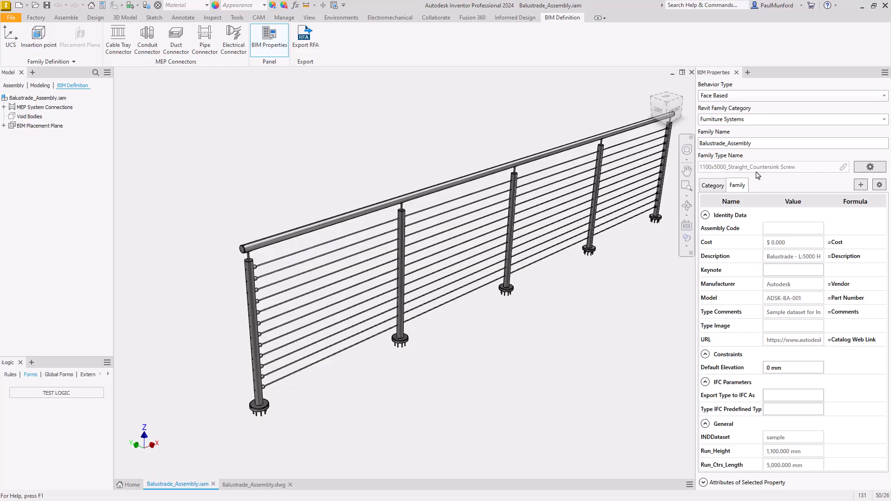
click(848, 228)
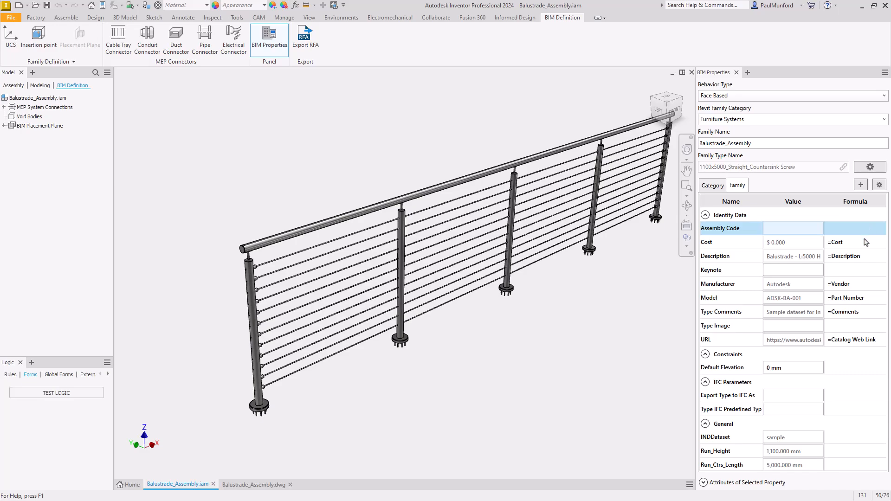
scroll(866, 235, down, 1)
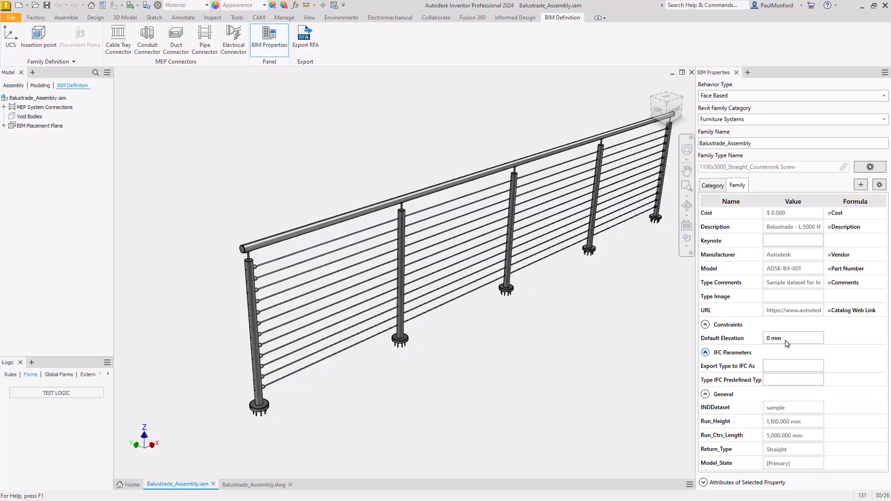
Open the Balustrade_Assembly product definition for editing and review its source content and adopted parameters.
click(515, 18)
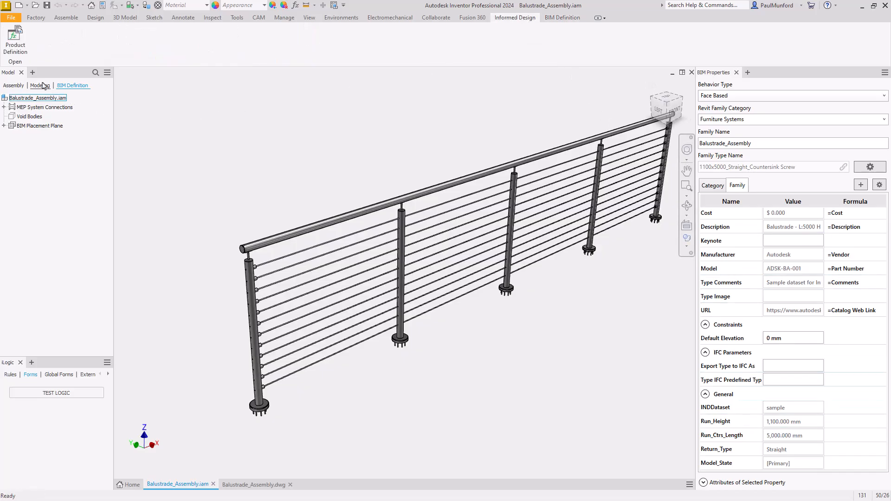
click(24, 60)
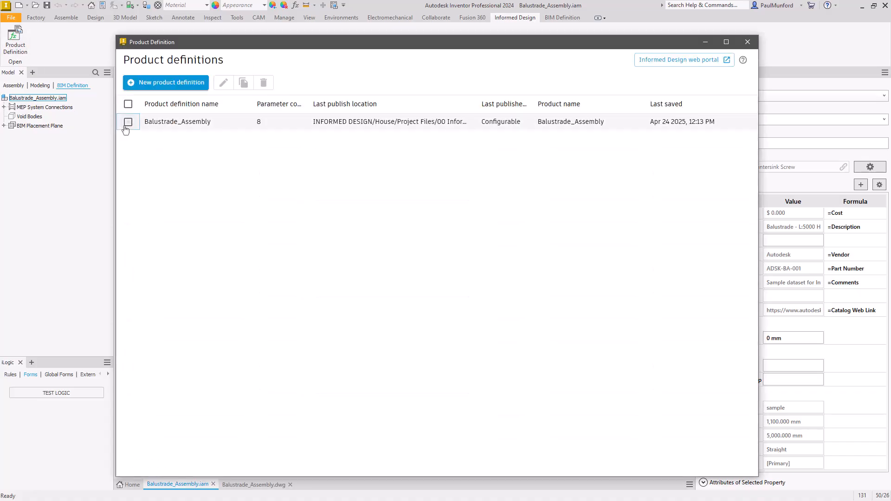
click(128, 122)
click(222, 84)
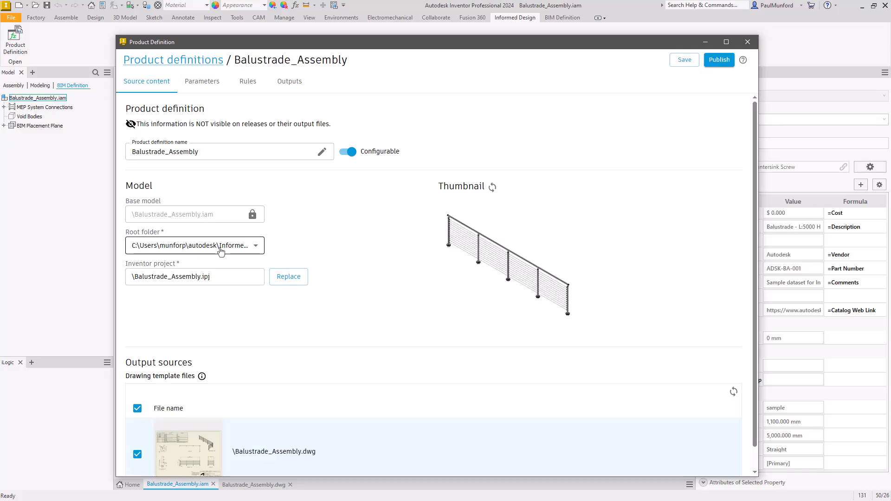
click(216, 92)
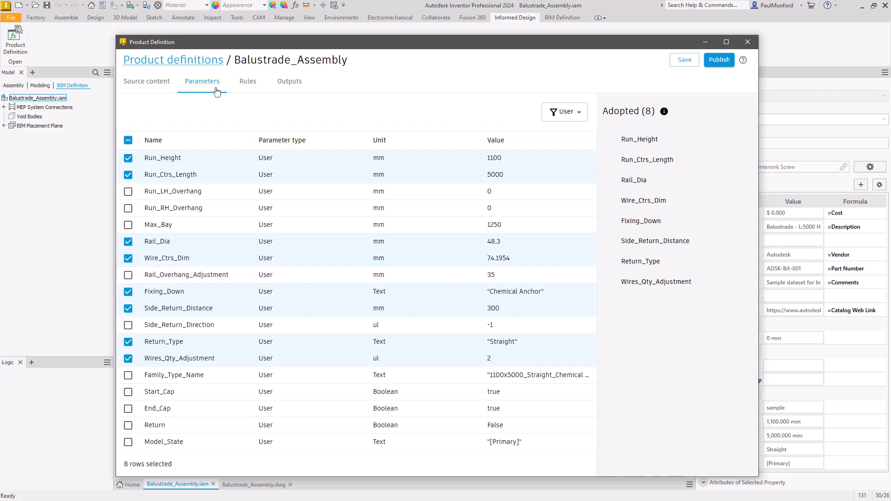
Examine the product definition's rules, covering the BALUSTRADE form layout blocks and the input logic blocks.
click(248, 84)
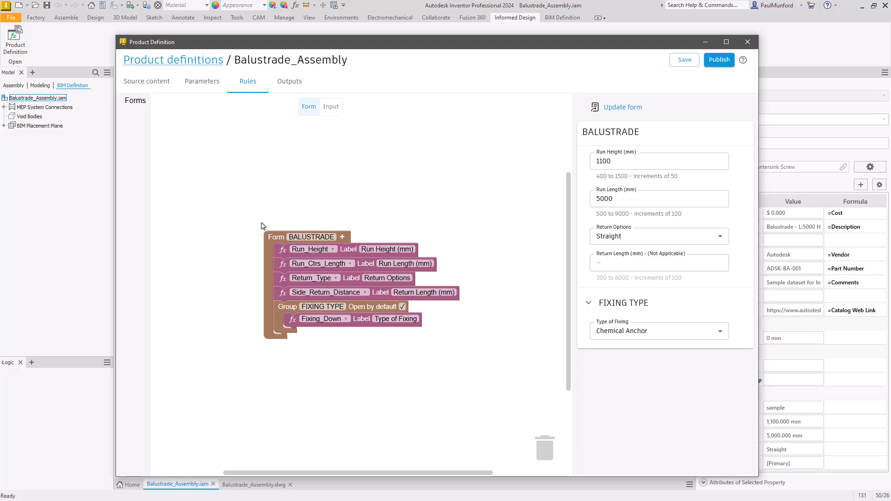
click(268, 244)
click(280, 251)
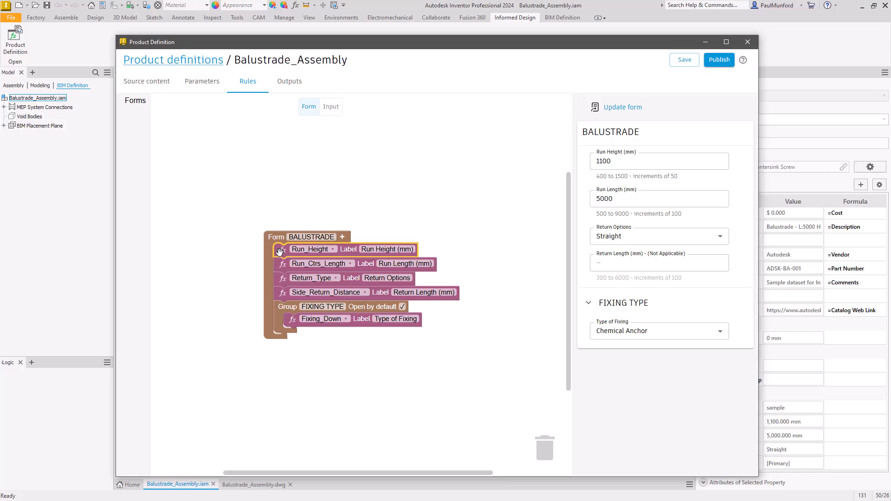
click(332, 111)
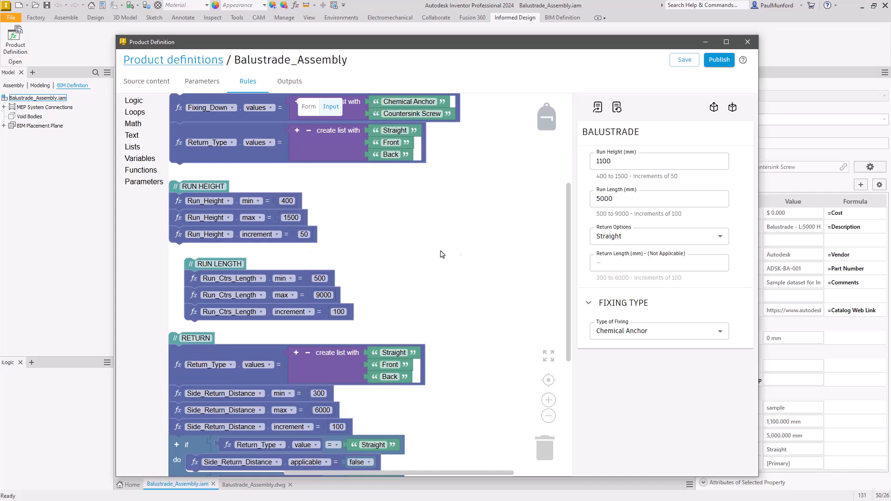
Test the Run Height increment rule in the form preview with 1125 mm, and reset the form to its defaults.
click(647, 162)
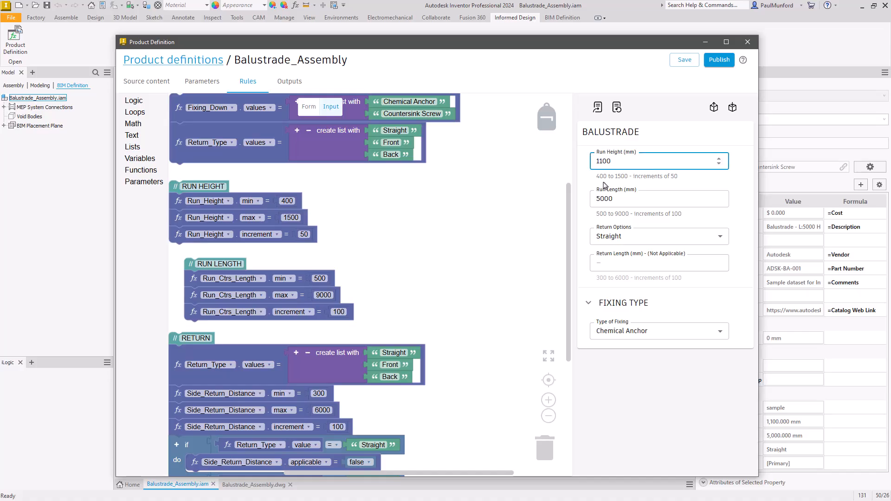
click(719, 159)
click(719, 159)
click(719, 163)
click(718, 163)
click(719, 164)
drag(686, 161, 584, 164)
text(1125)
key(BackSpace)
key(BackSpace)
text(50)
mouse_move(738, 163)
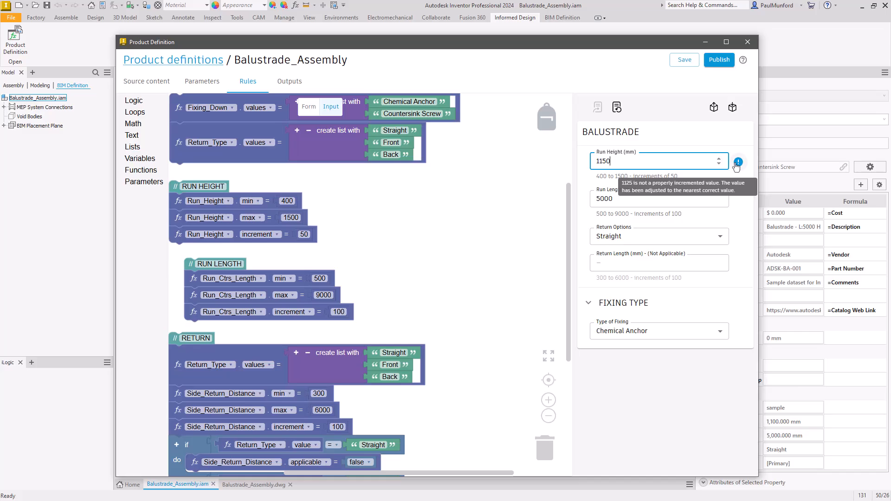
click(619, 108)
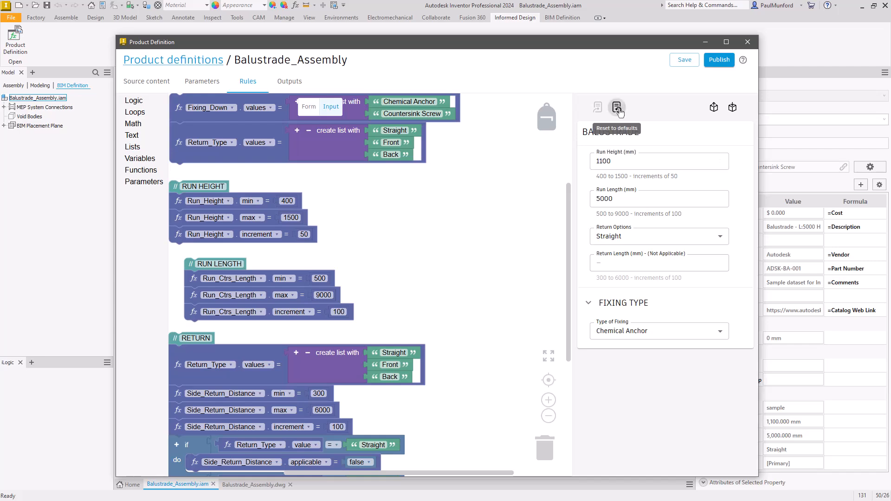
Review the product definition's output settings for the Revit family, 3D model, 2D drawing, bill of materials and neutral formats.
click(297, 88)
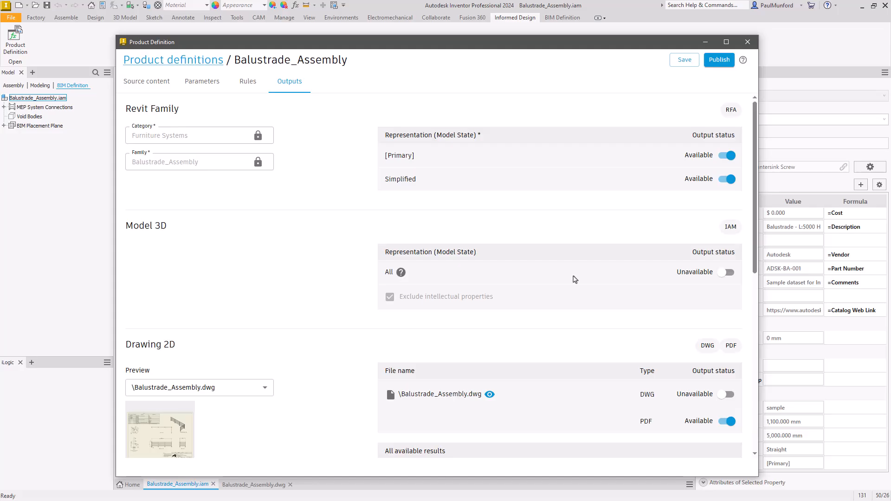
drag(755, 244, 744, 345)
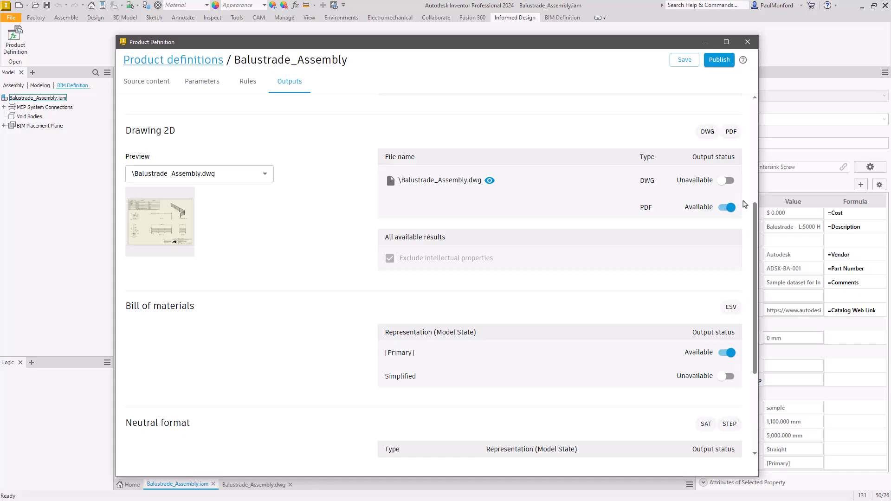
drag(753, 222, 750, 293)
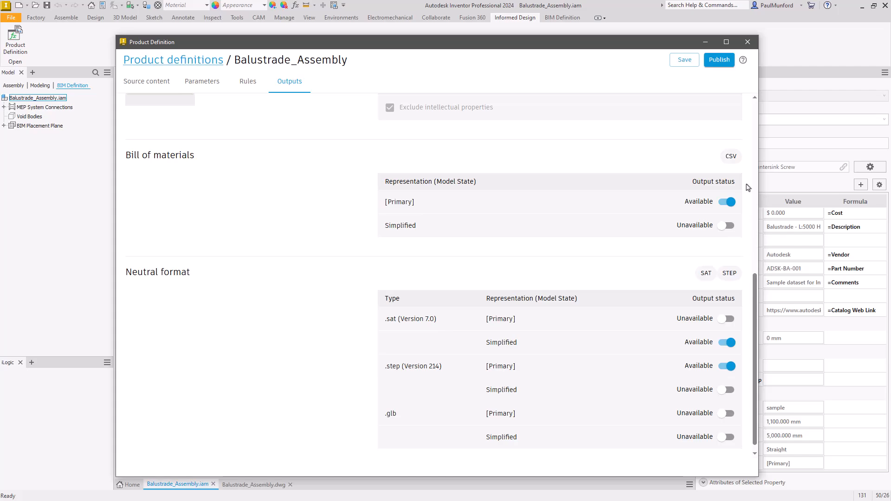
Start publishing Balustrade_Assembly to the House project, choosing the Furniture Systems folder under 00 Informed Design, 01 Content Catalog.
click(724, 66)
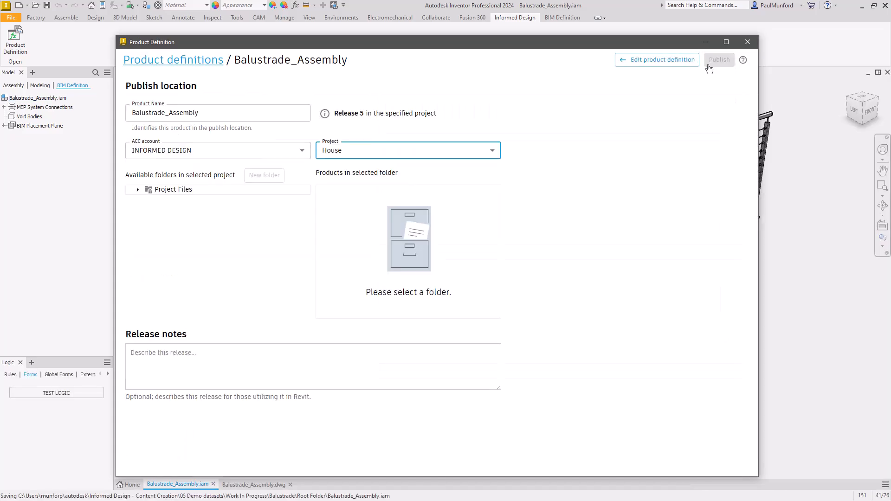
click(138, 190)
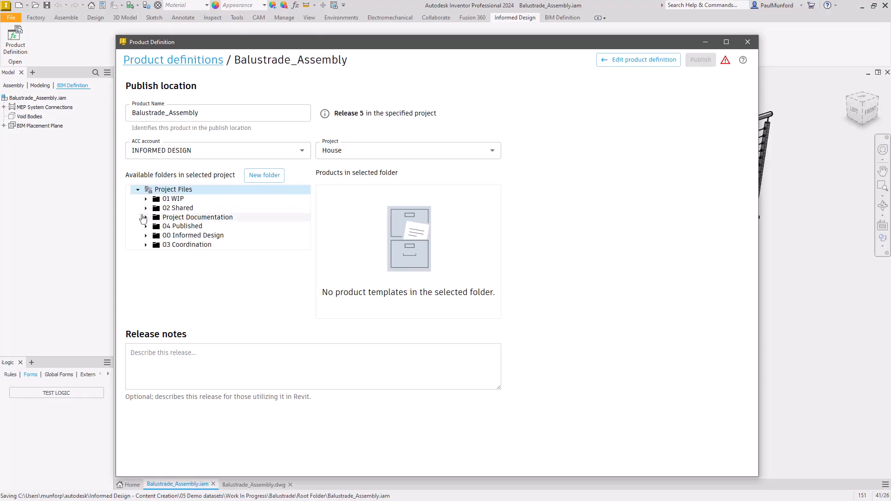
click(146, 235)
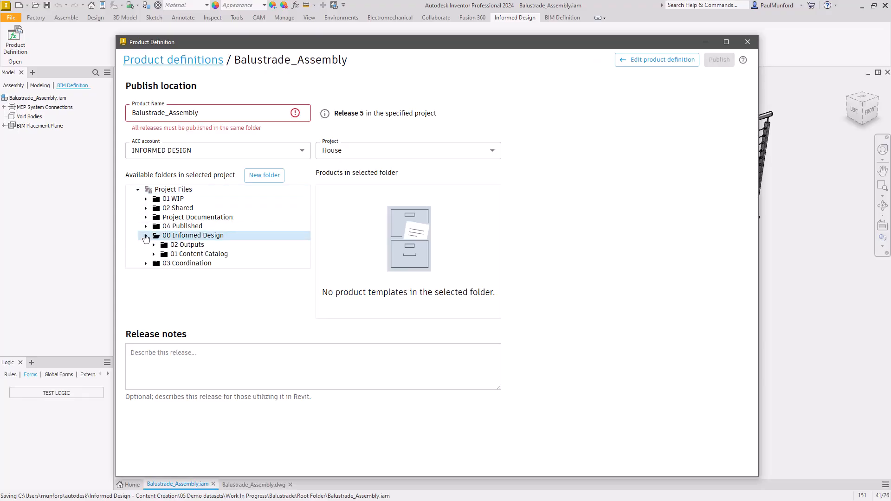
click(154, 255)
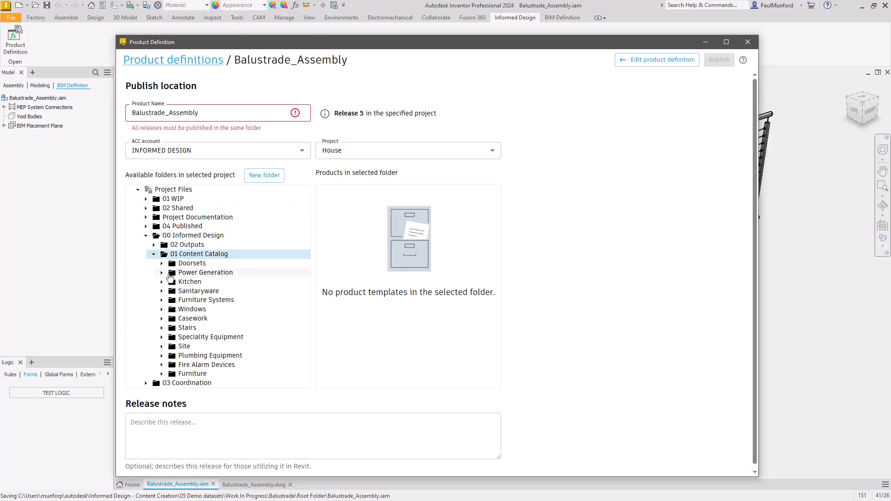
click(190, 301)
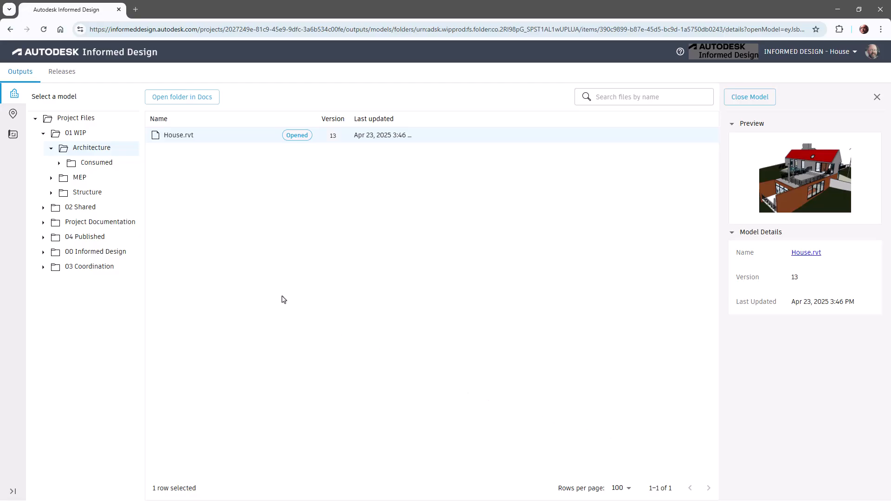
Switch to the Informed Design web portal and review the Balustrade_Assembly product's releases and the details of release 4.
click(61, 74)
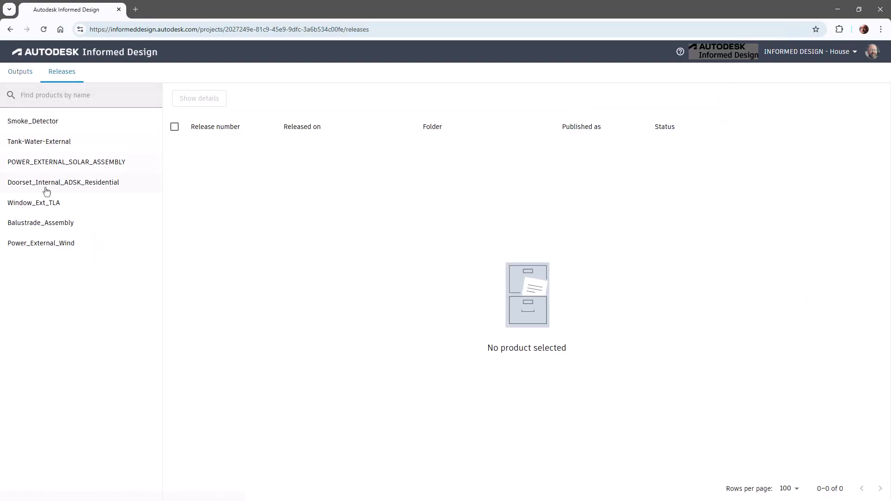
click(46, 225)
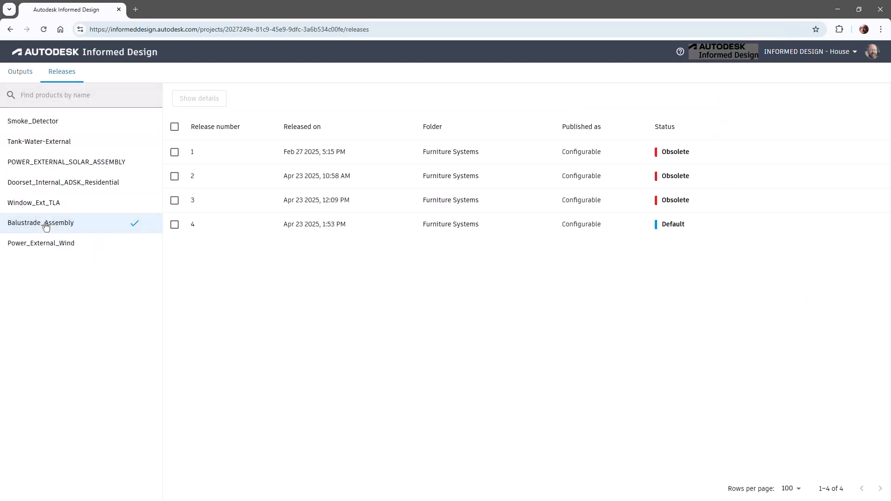
click(192, 230)
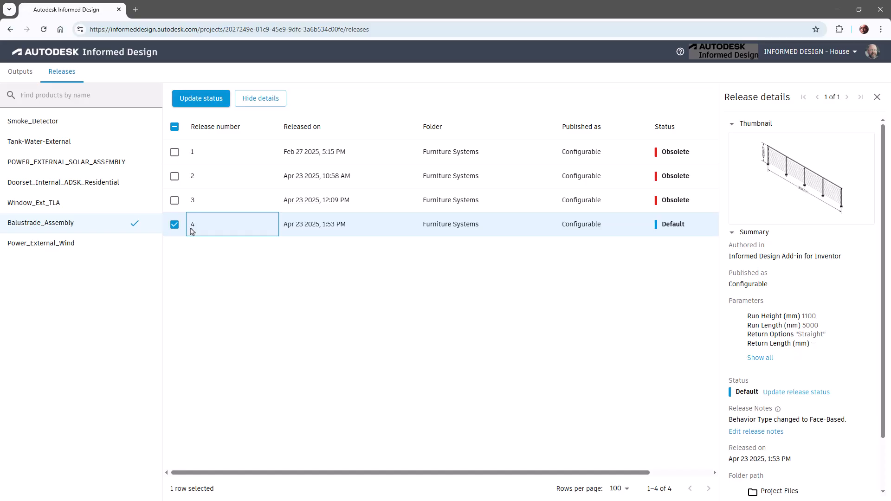
Select only release 3 of Balustrade_Assembly in place of release 4 and open its release status for updating.
click(174, 225)
click(198, 204)
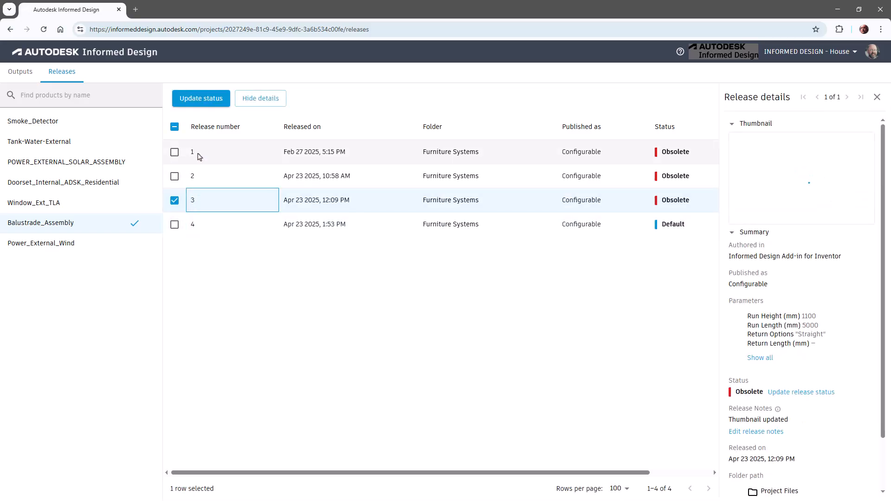
click(195, 105)
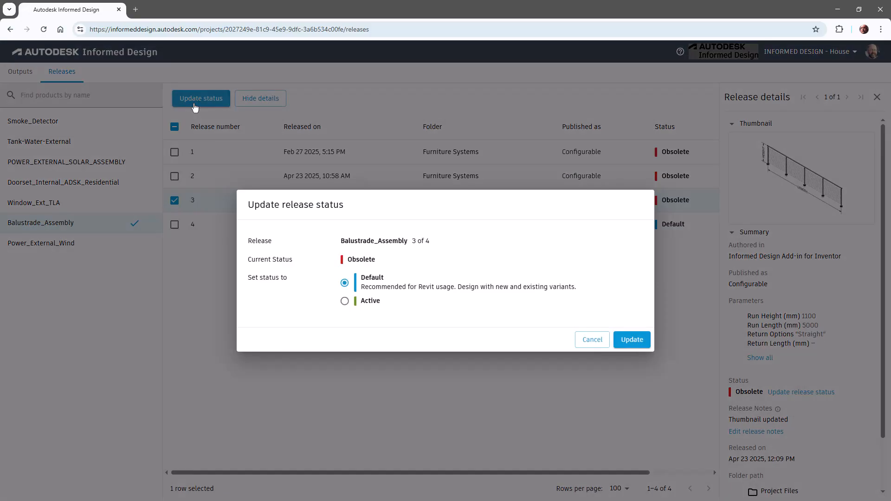